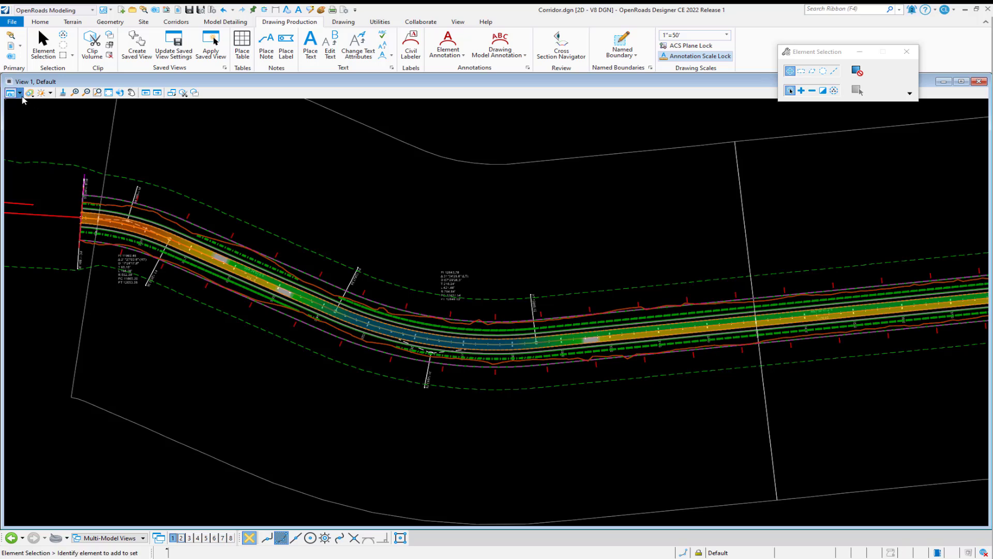
Step: Open the attributes of View 1 and toggle the display of Constructions
click(21, 95)
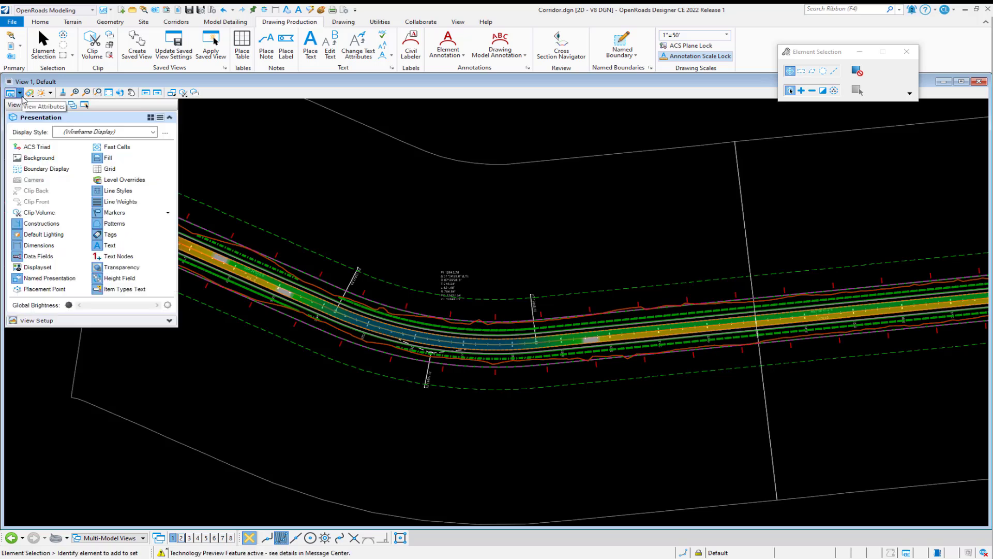
click(41, 224)
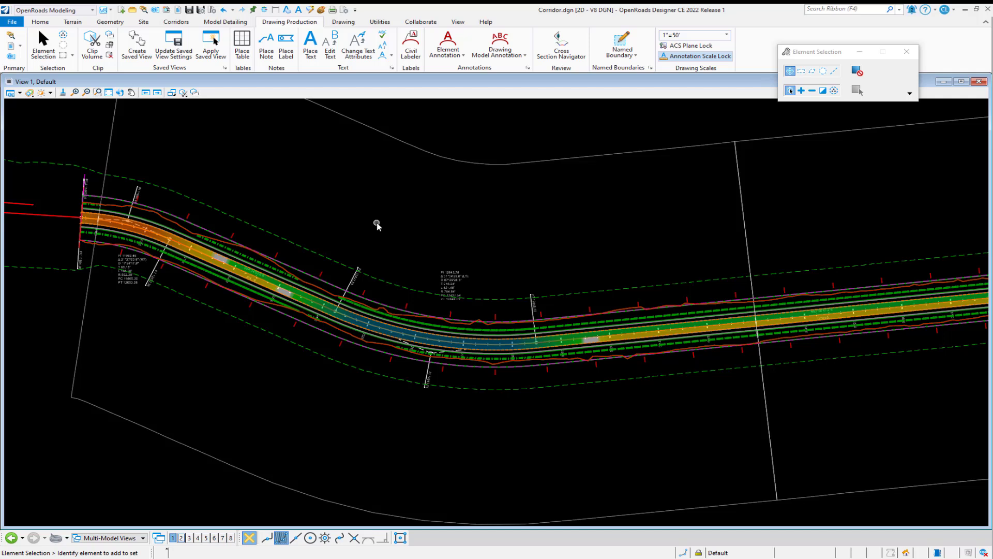
Step: Toggle the design view background between black and white several times using the workspace shortcut
key(F12)
key(F12)
key(F12)
key(F12)
key(F12)
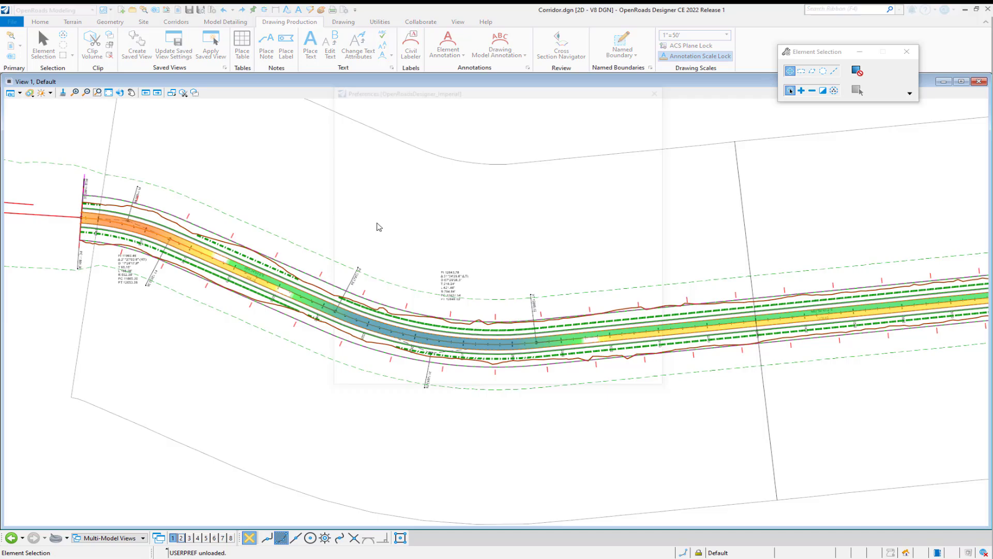
key(F12)
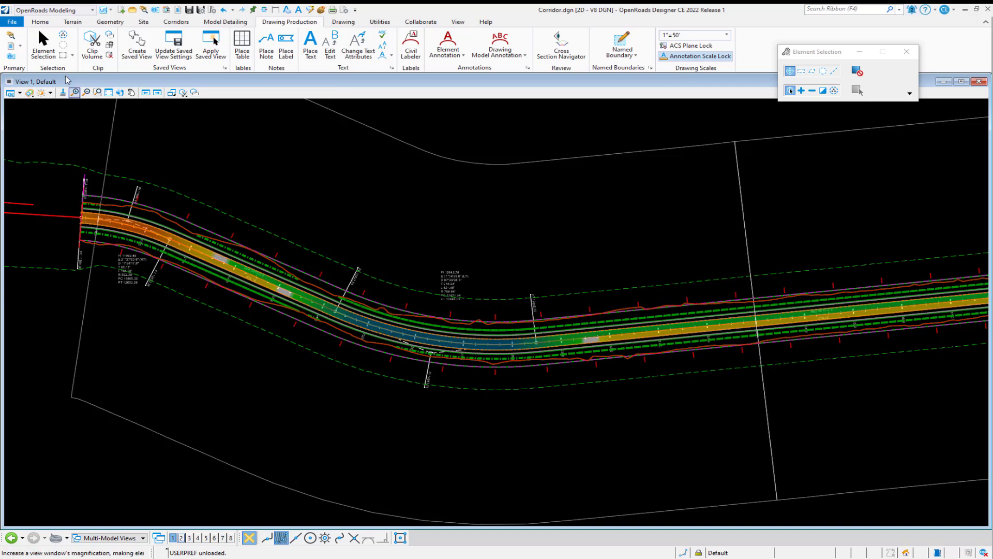
Step: Examine the Black Background -> White option in the View Options category of the user preferences, and close them without changes
click(12, 22)
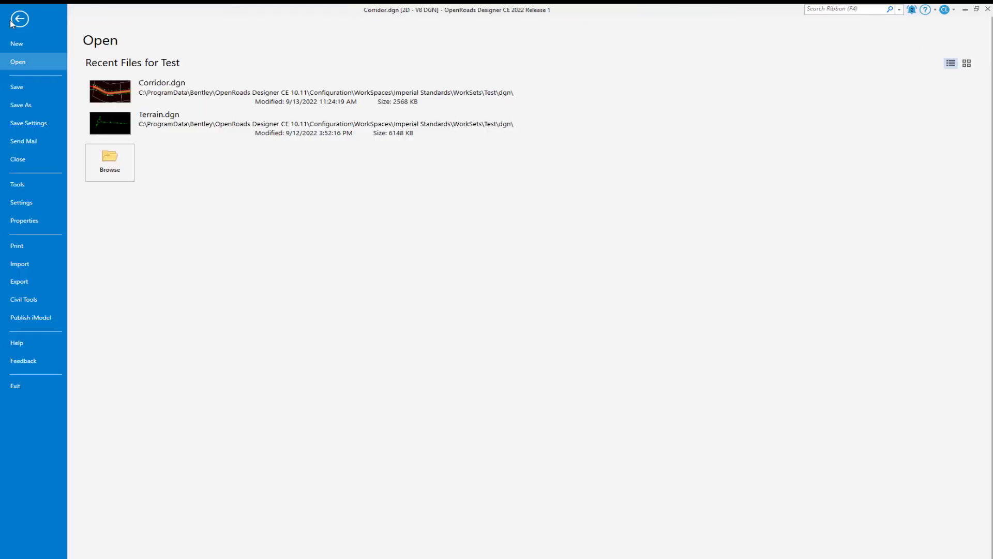
click(29, 205)
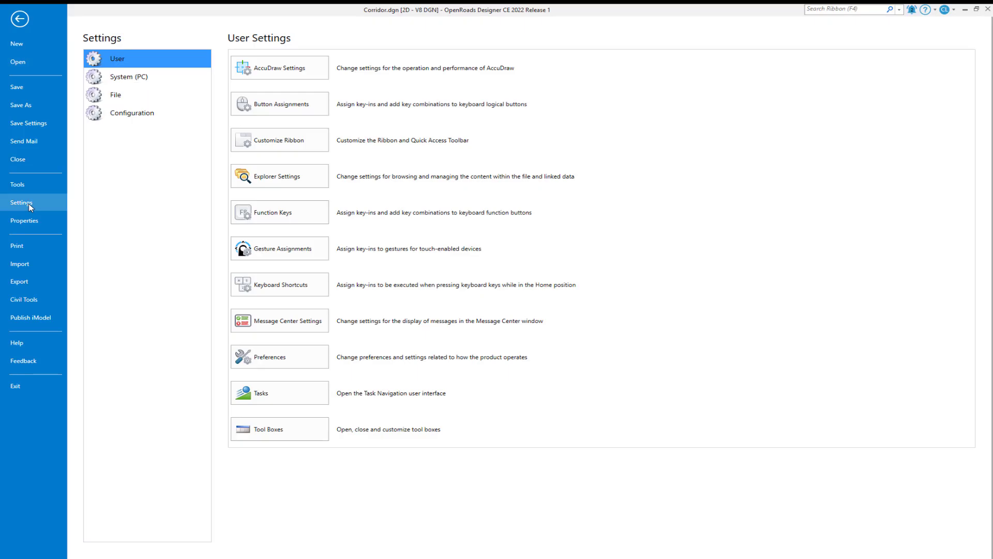
click(255, 355)
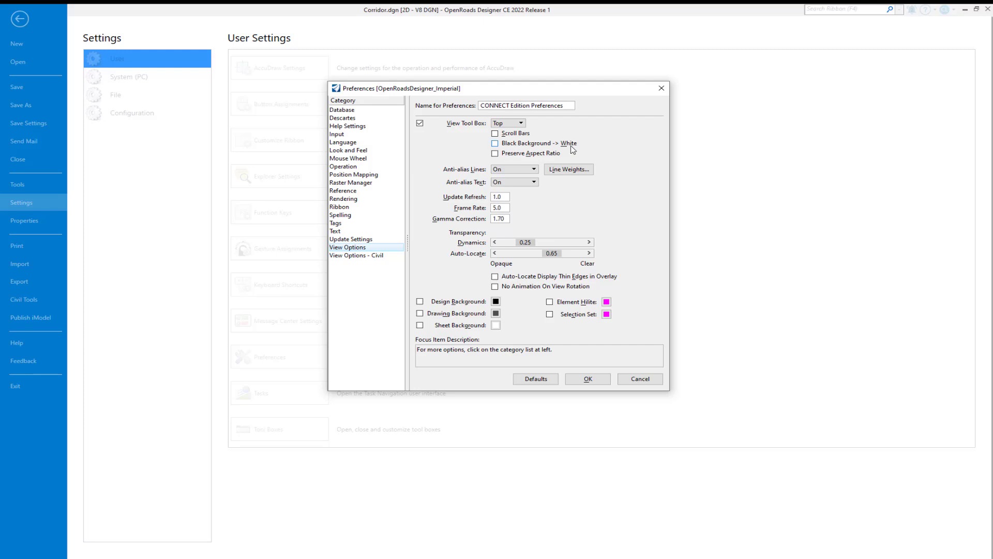
click(641, 379)
click(22, 23)
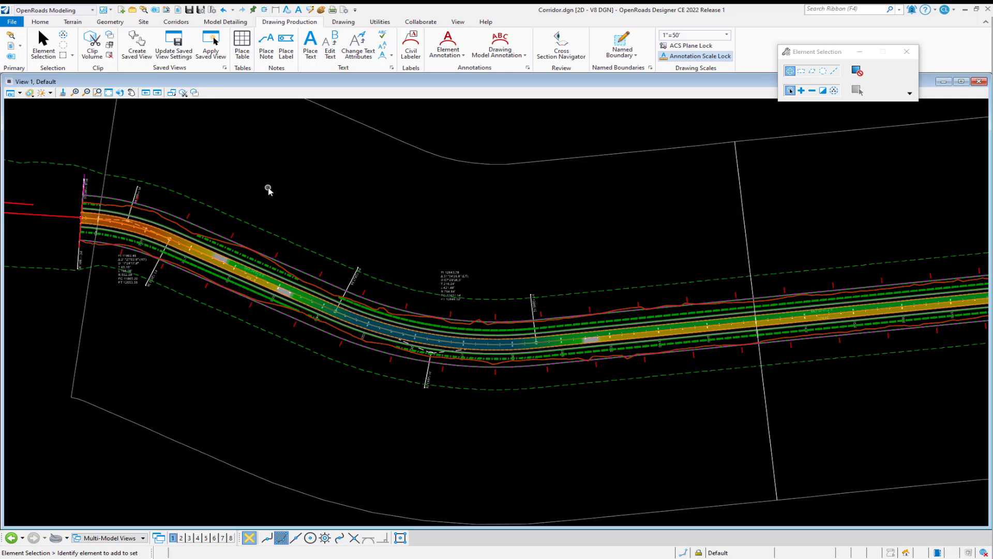
Step: Show the 2D plan and 3D views side by side, and return to the 1 View layout
right_click(273, 191)
mouse_move(321, 199)
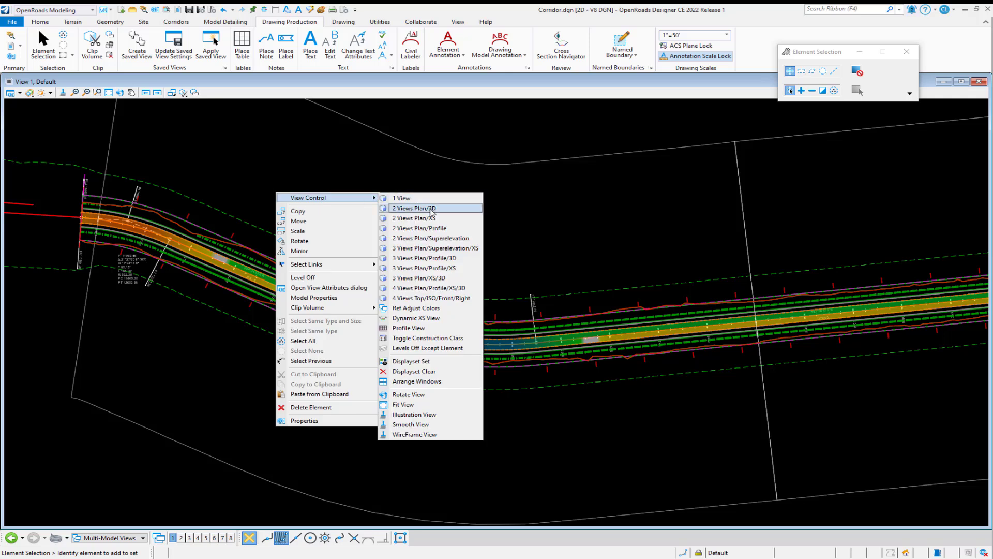
key(Escape)
right_click(329, 204)
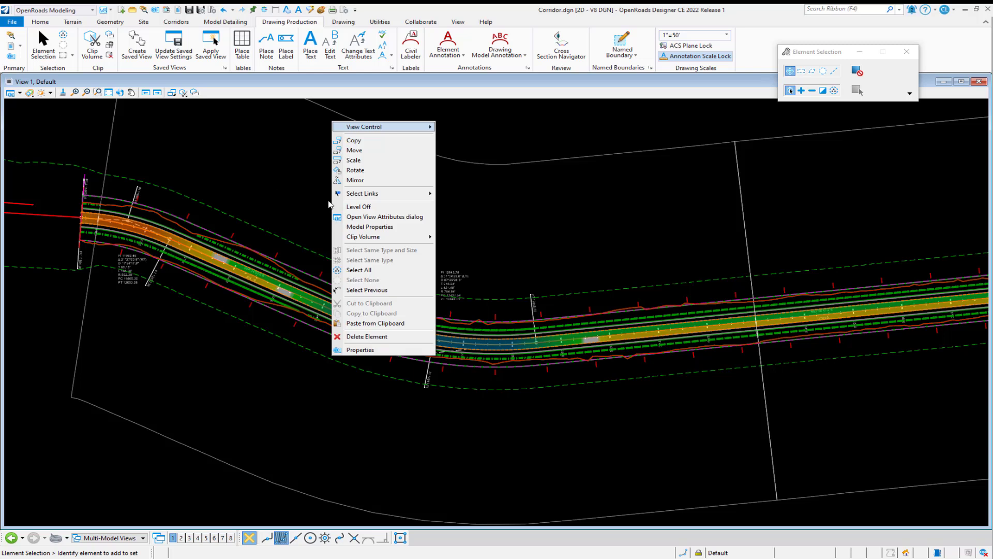
key(Escape)
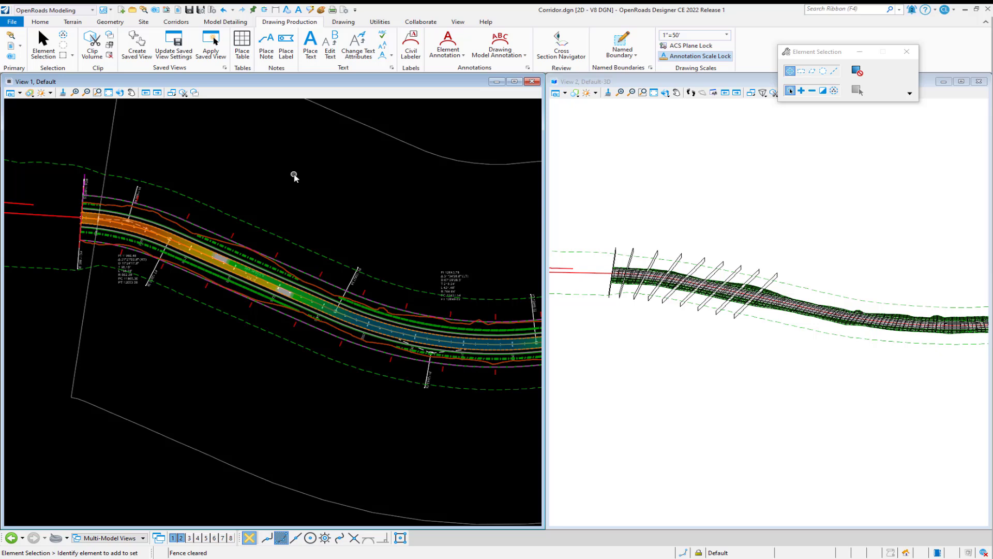
right_click(294, 177)
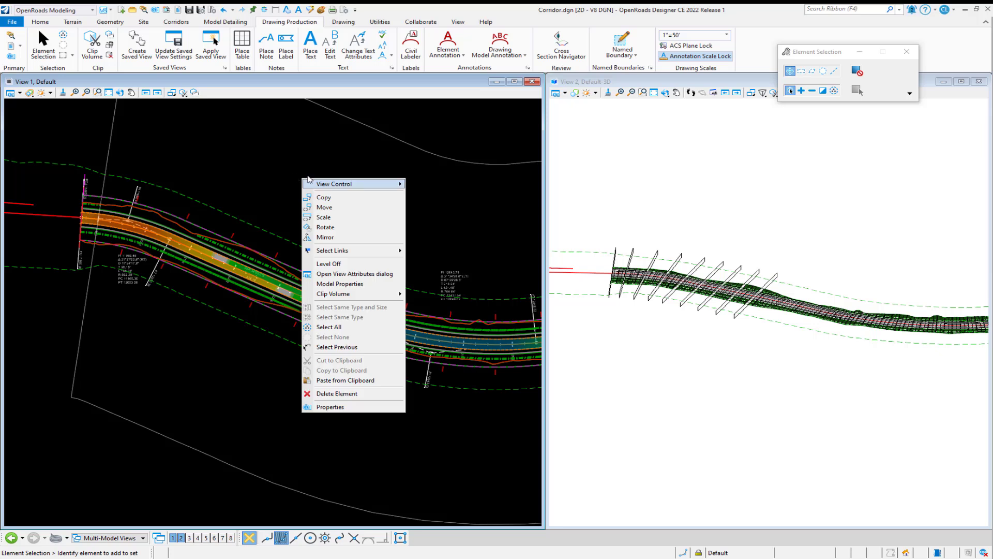
mouse_move(354, 186)
click(434, 184)
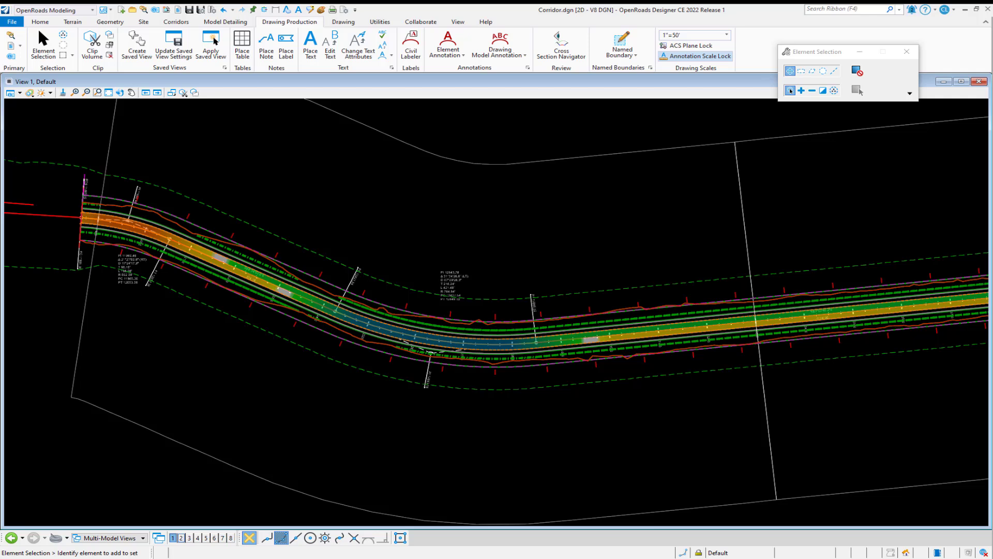
Step: Check the workspace function key list in UltraEdit, and toggle the dithering of the reference files back in OpenRoads Designer
key(alt+Tab)
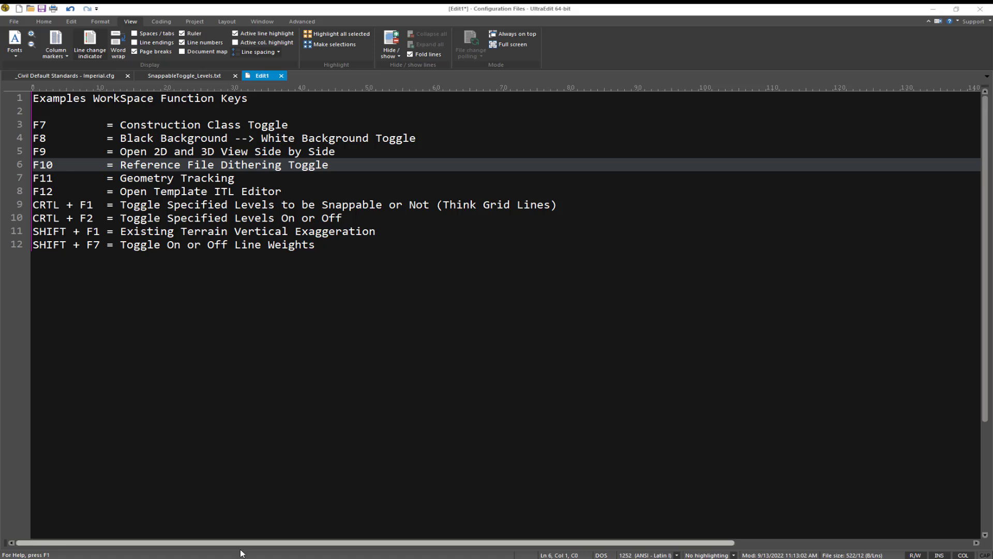
key(alt+Tab)
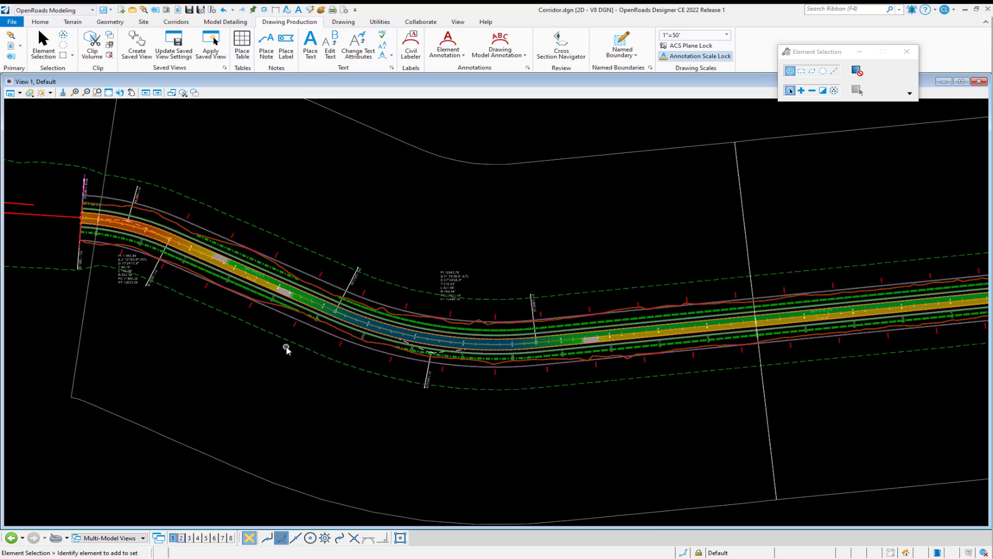
key(ctrl+f)
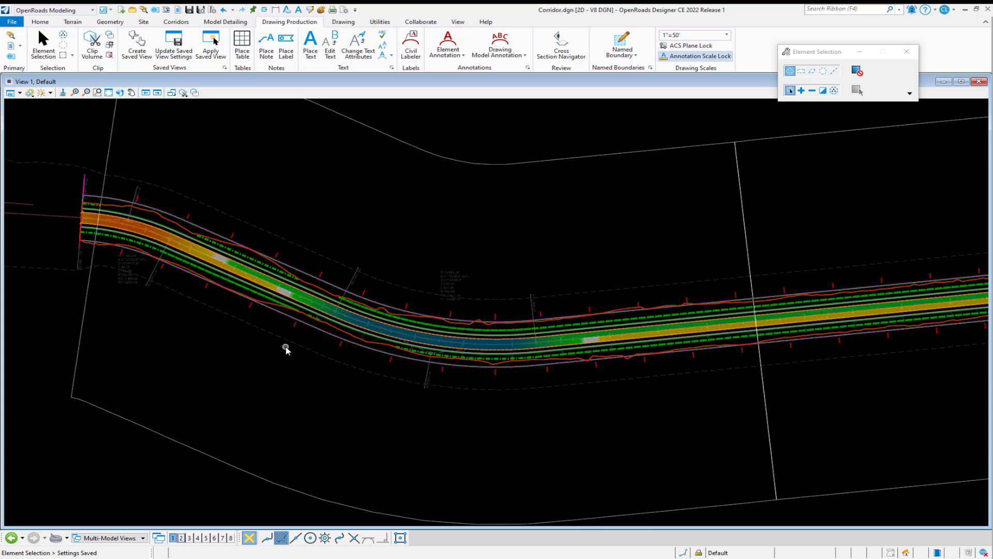
Step: Open the References dialog, locate the Adjust Colors command among the reference properties, and close the dialog
click(178, 10)
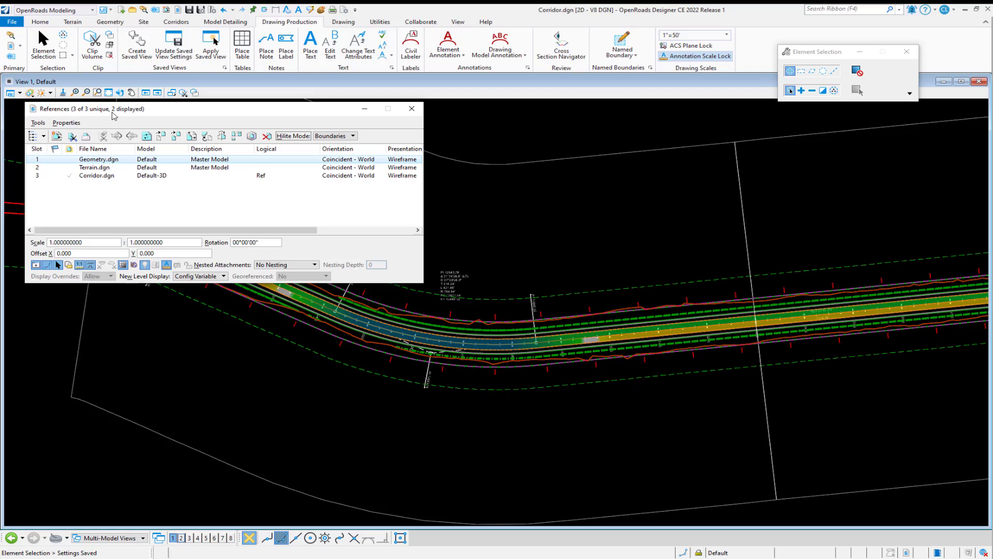
click(69, 124)
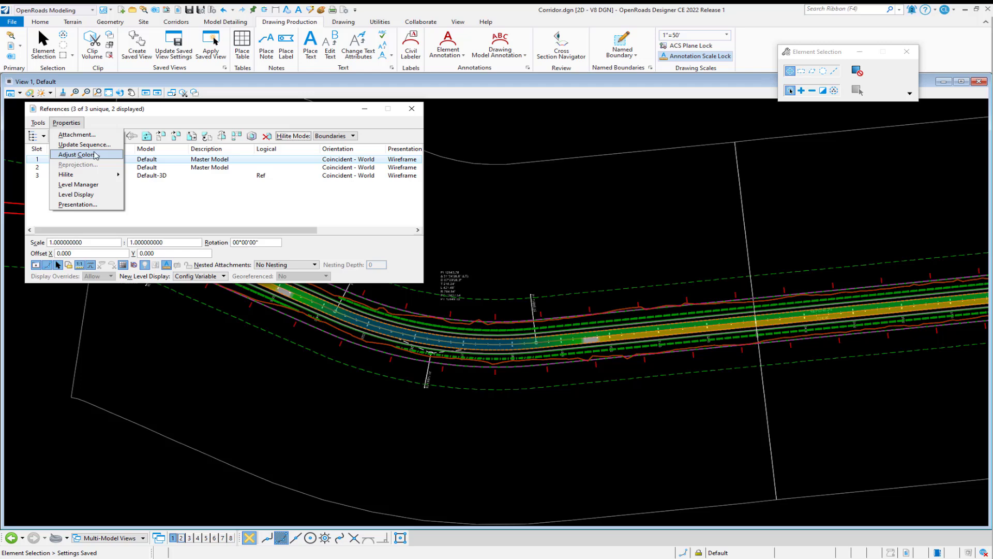
click(412, 110)
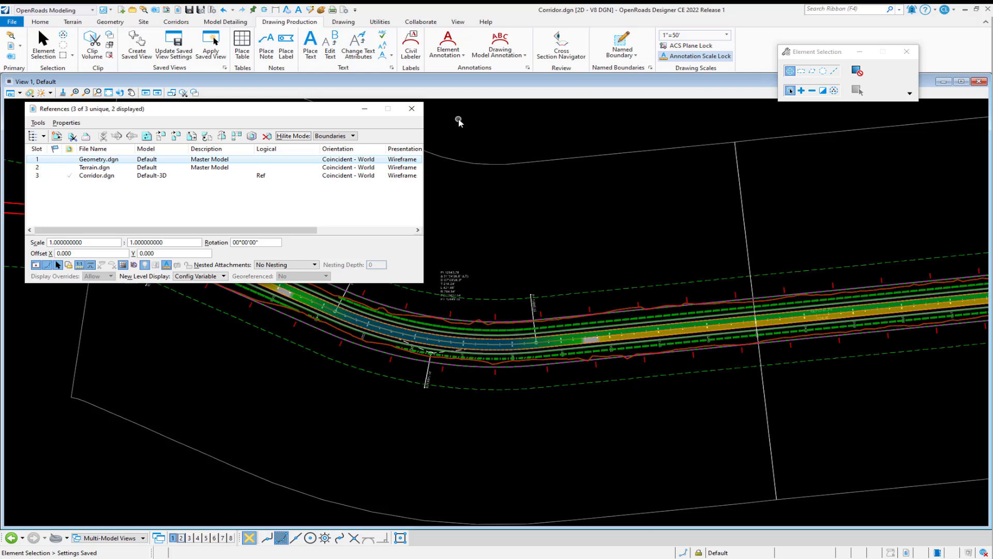
click(411, 109)
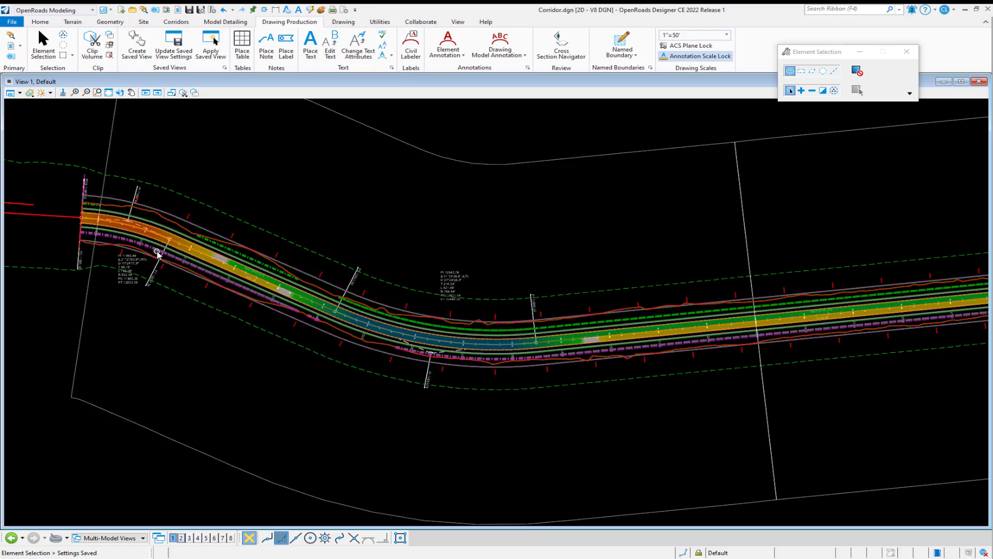
Step: Hide the construction elements and read station and offset along the road centerline with the Analyze Point tool
scroll(167, 247, up, 3)
key(F2)
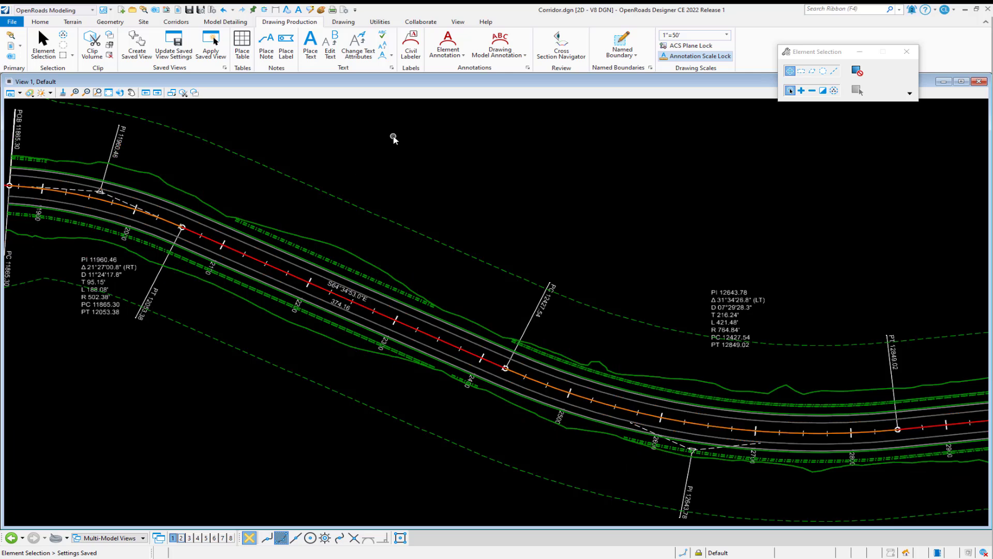
key(F3)
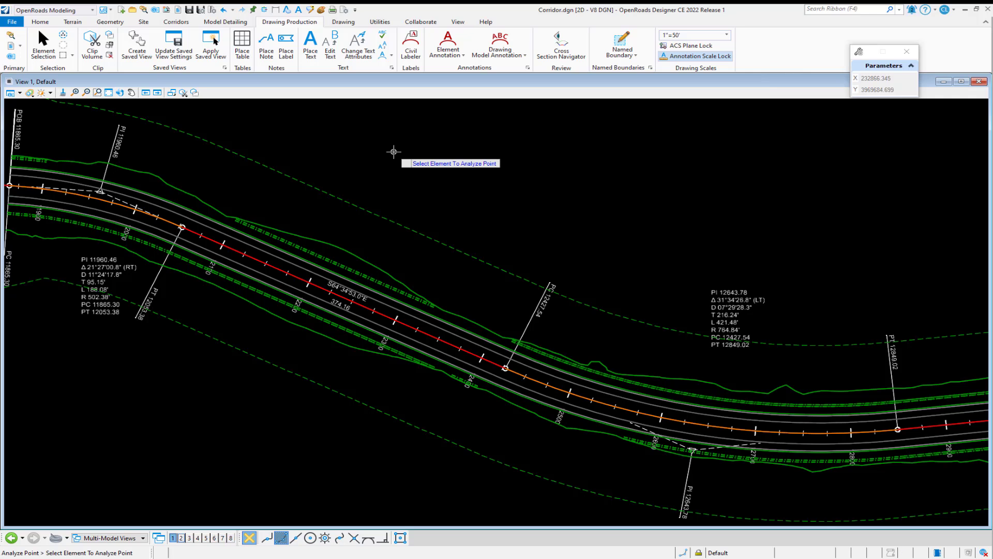
click(209, 238)
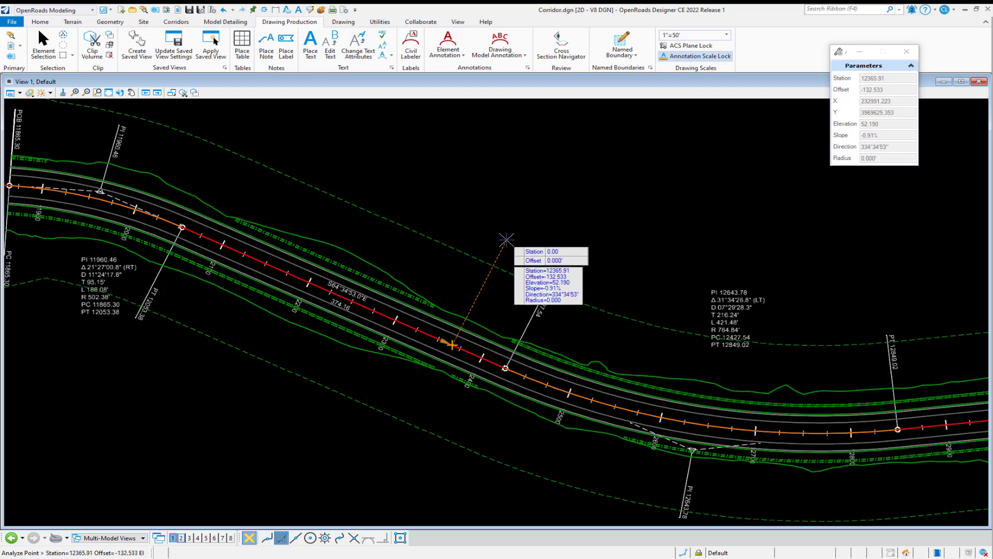
key(Escape)
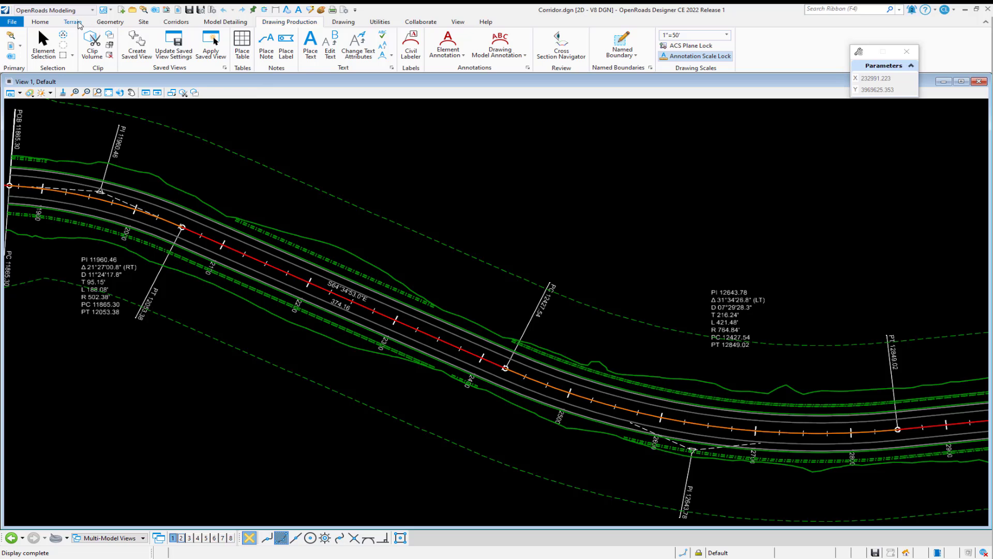
Step: Start Analyze Point from the terrain point analysis commands and cancel it
click(78, 23)
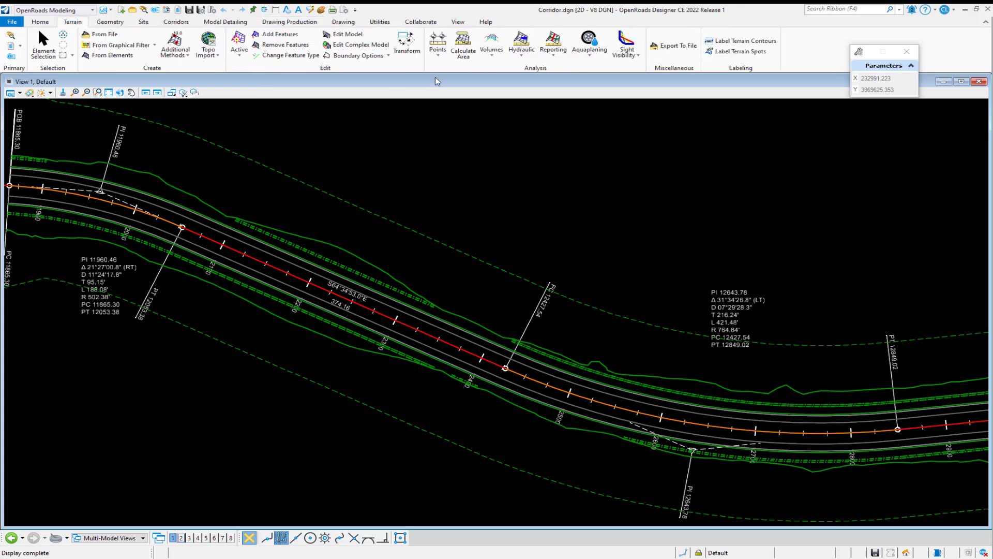
click(431, 55)
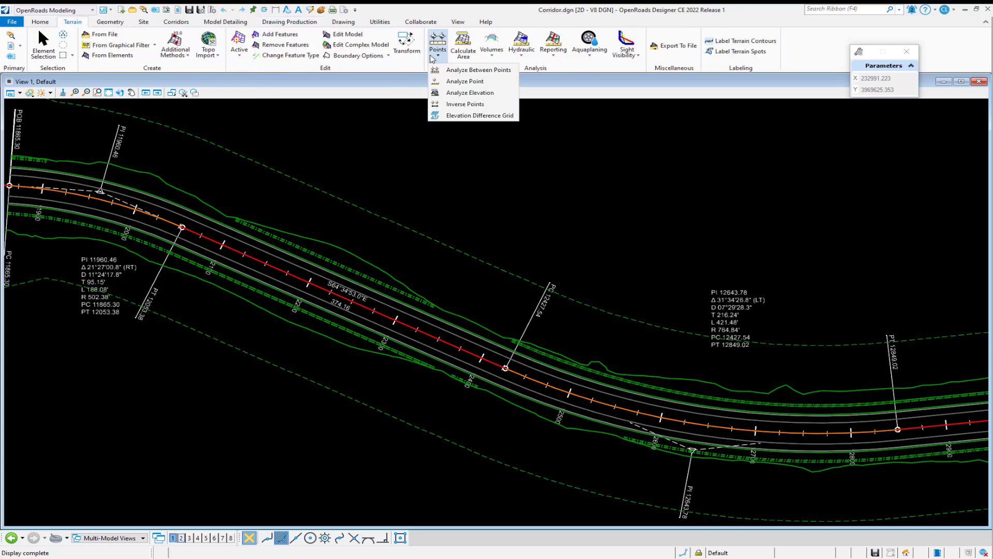
click(458, 85)
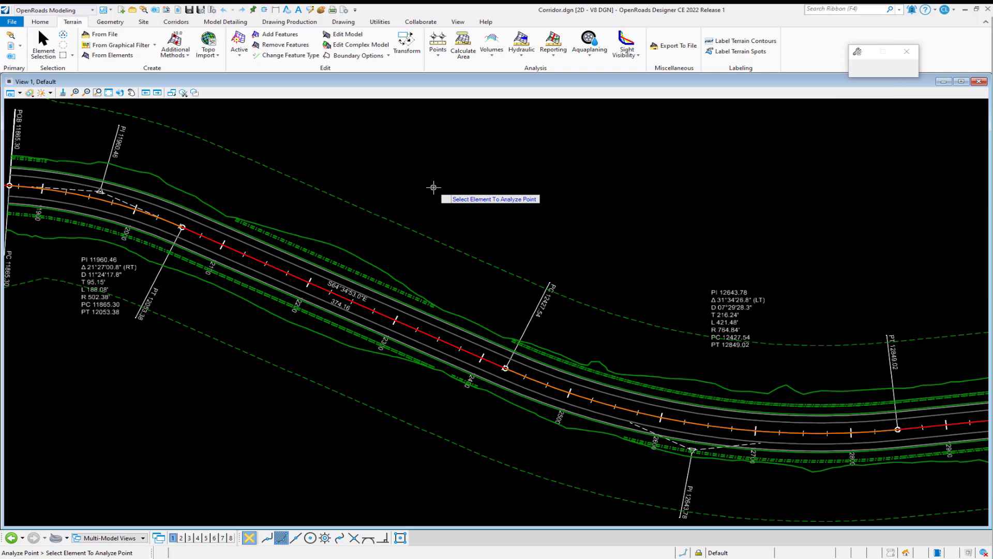
key(Escape)
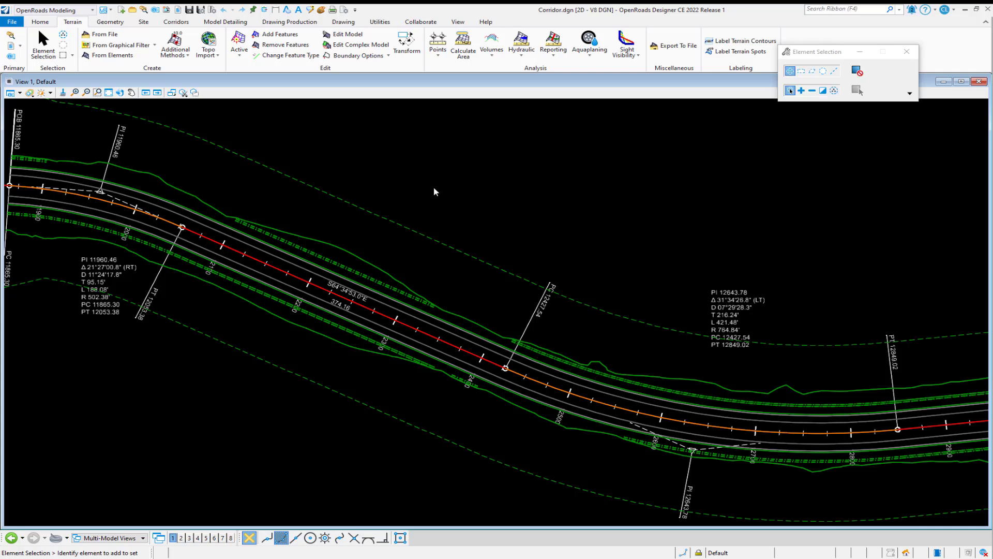
Step: Open the template editor to view the 2 Lanes template, and close it
key(F6)
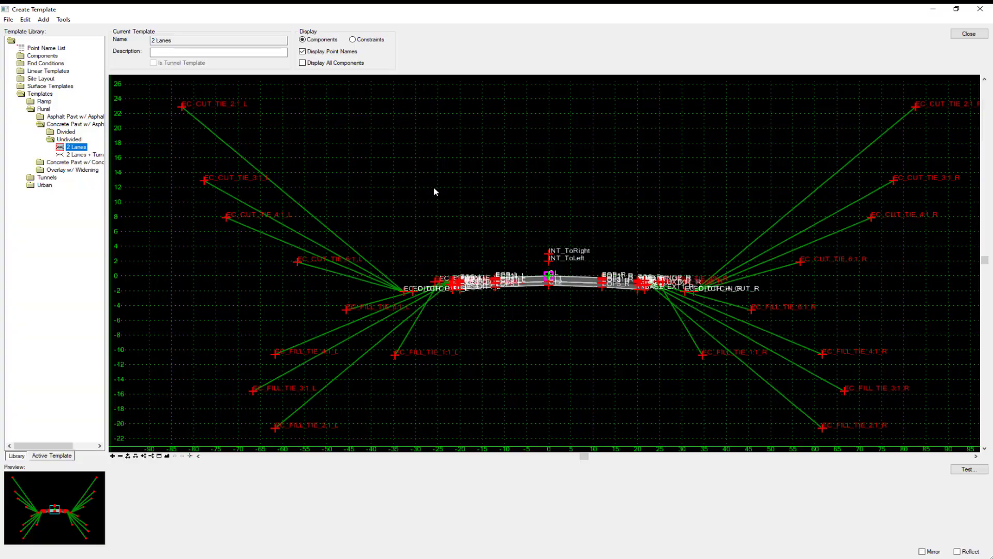
click(968, 34)
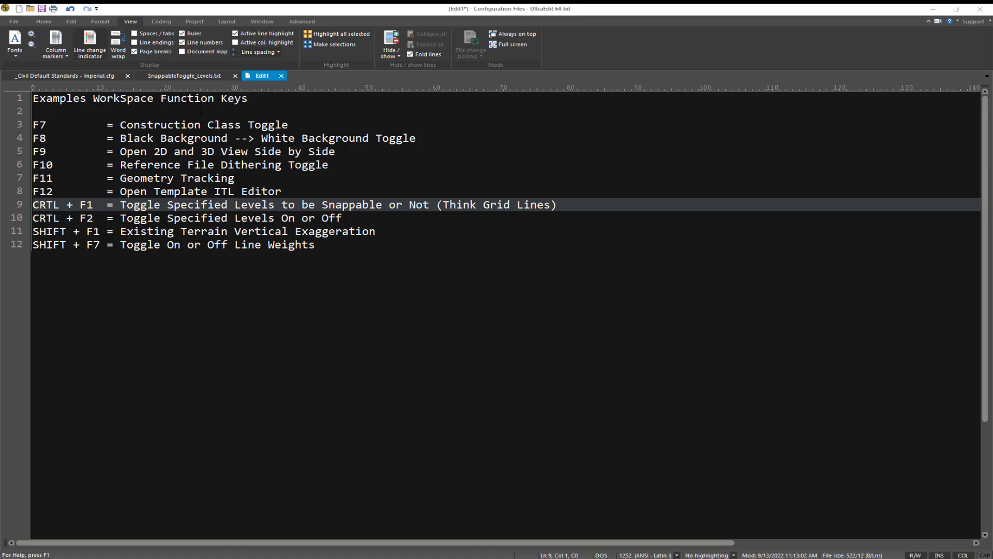
Step: Compare the level names in SnappableToggle_Levels.txt with the function key list in UltraEdit
click(162, 77)
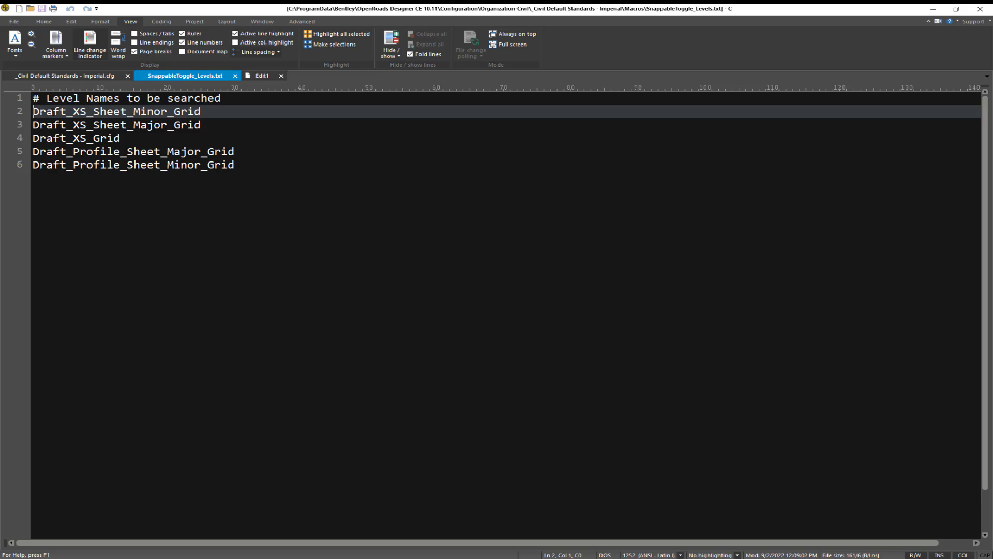
click(255, 76)
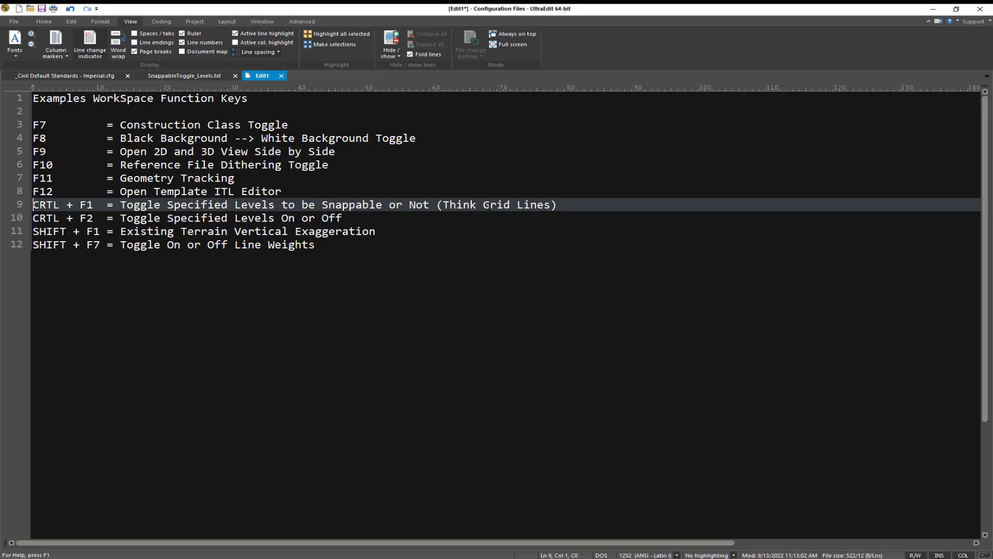
click(185, 76)
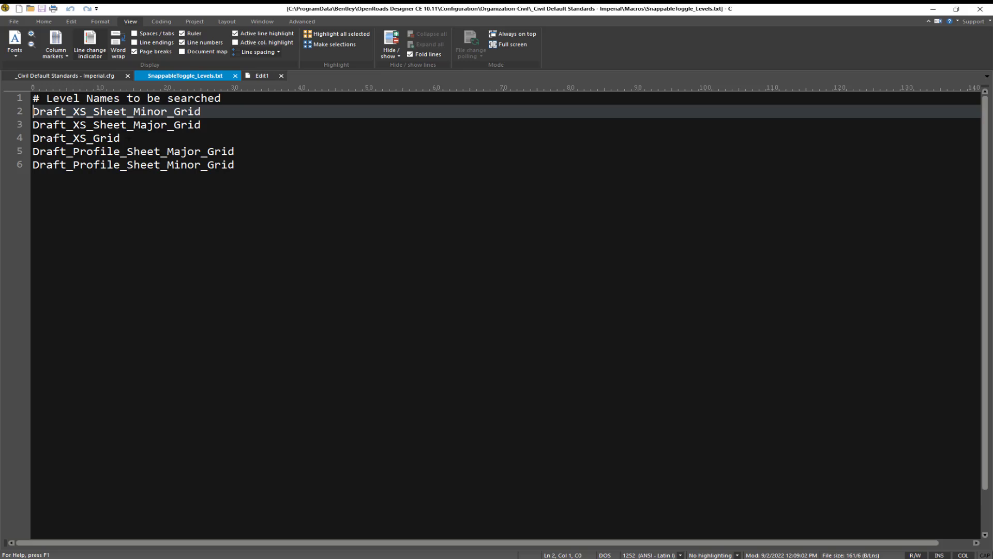
click(260, 77)
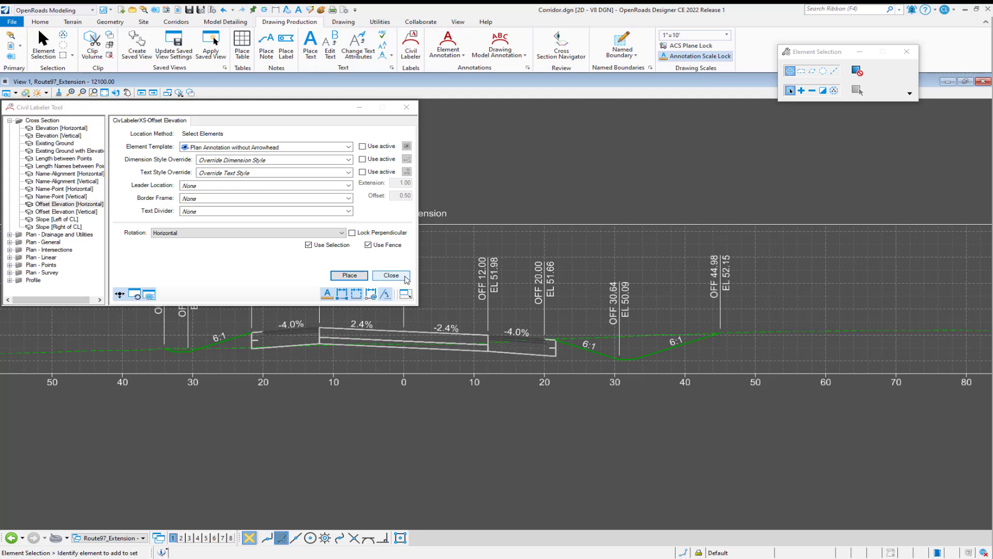
Step: Start placing an Offset Elevation [Horizontal] label, cancel it, and toggle the specified grid levels to be not snappable
click(350, 276)
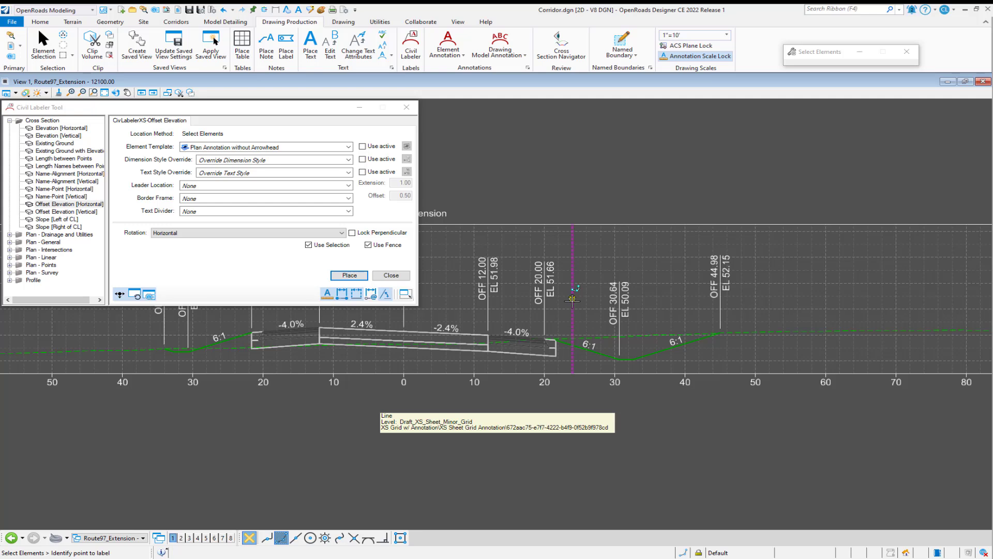
key(Escape)
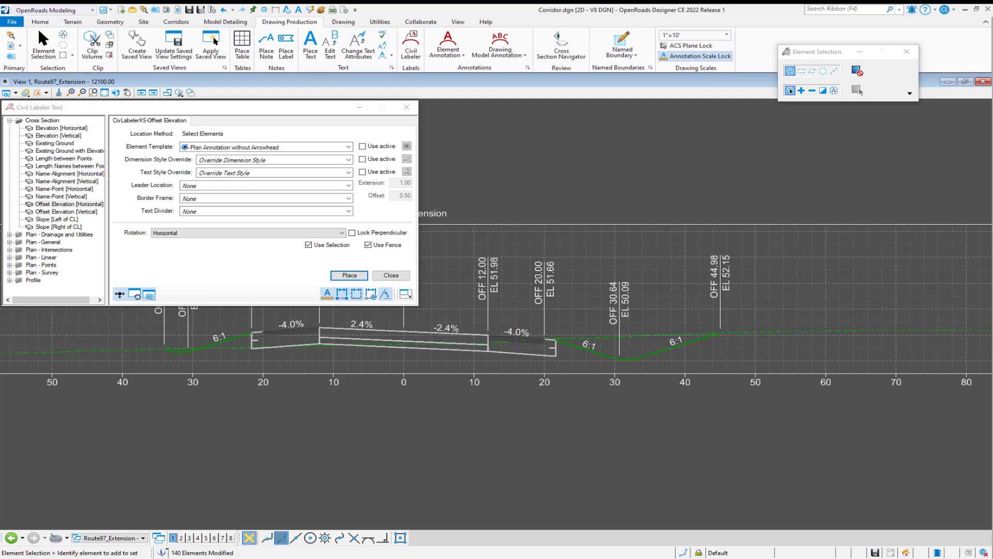
click(189, 77)
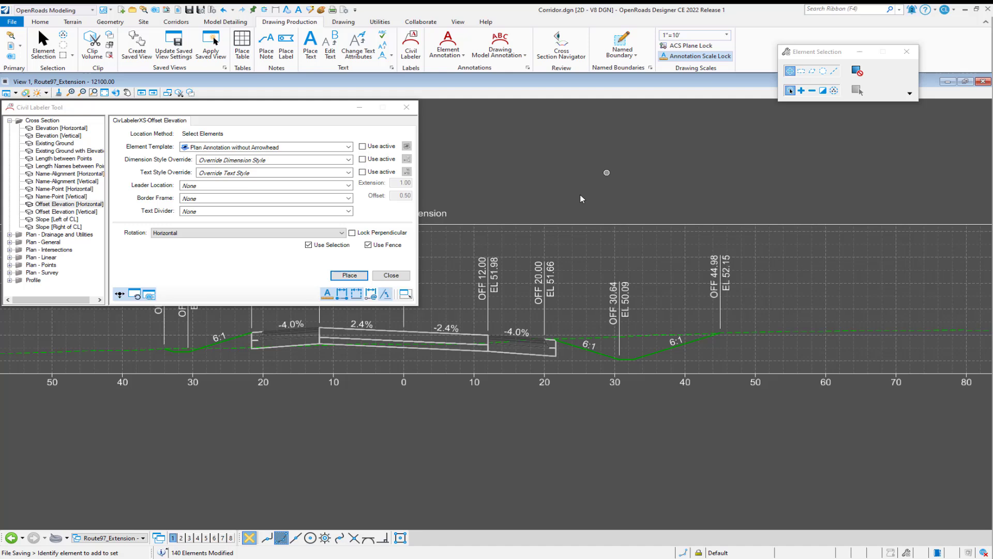
Step: Try placing the Offset Elevation [Horizontal] label at the ditch backslope with the grid lines not snappable, and cancel the placement
click(350, 275)
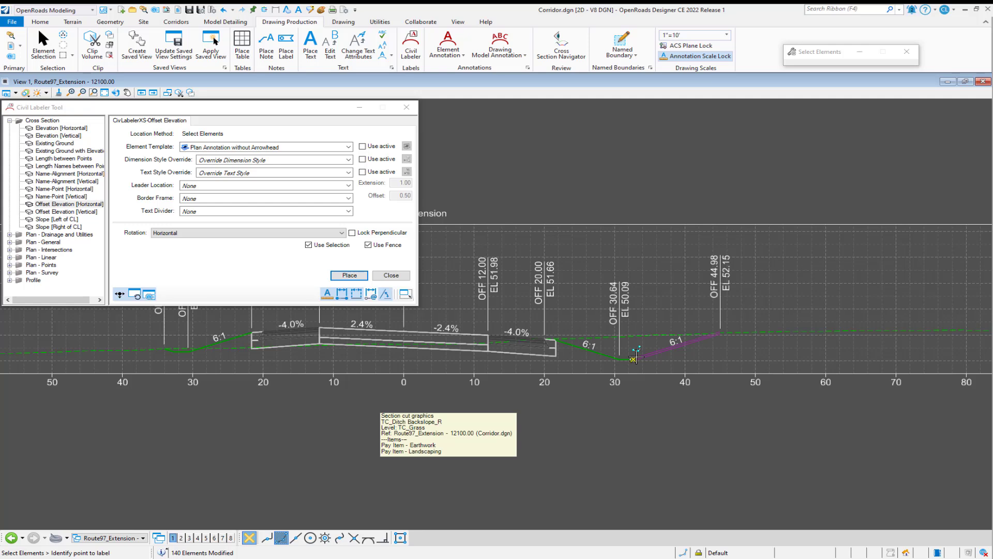
click(633, 358)
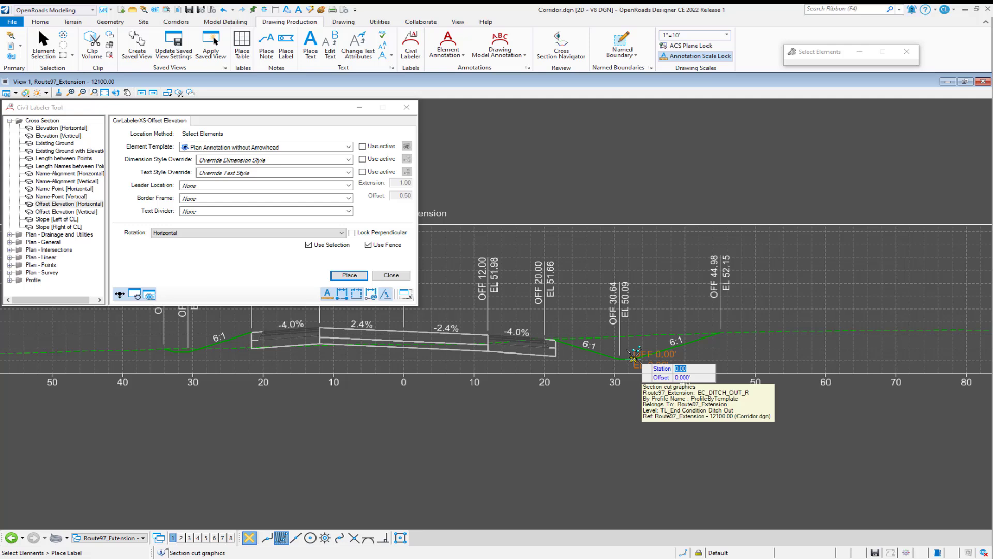
key(Escape)
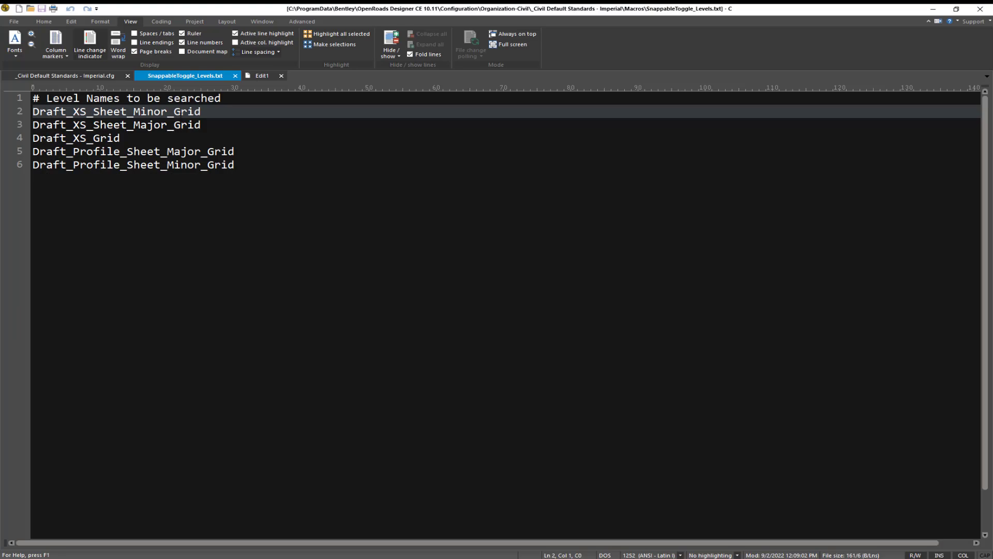
Step: Mark the entries for toggling specified levels on or off and existing terrain vertical exaggeration in UltraEdit's function key list
click(260, 76)
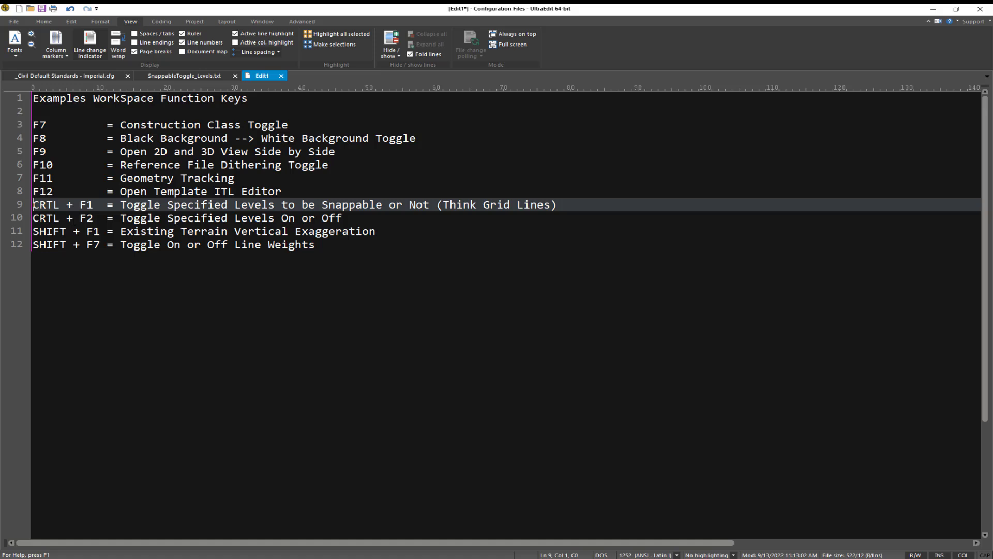
click(33, 217)
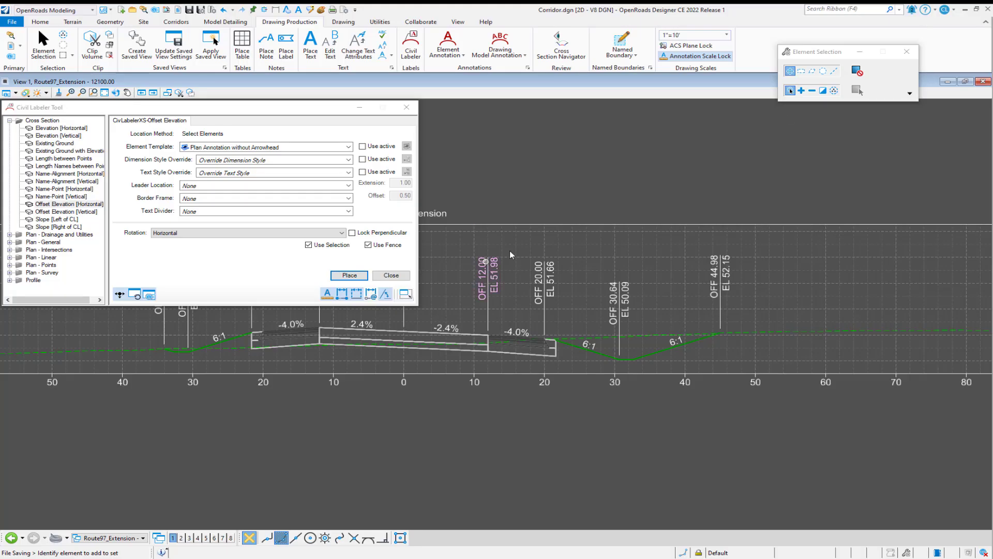
click(514, 248)
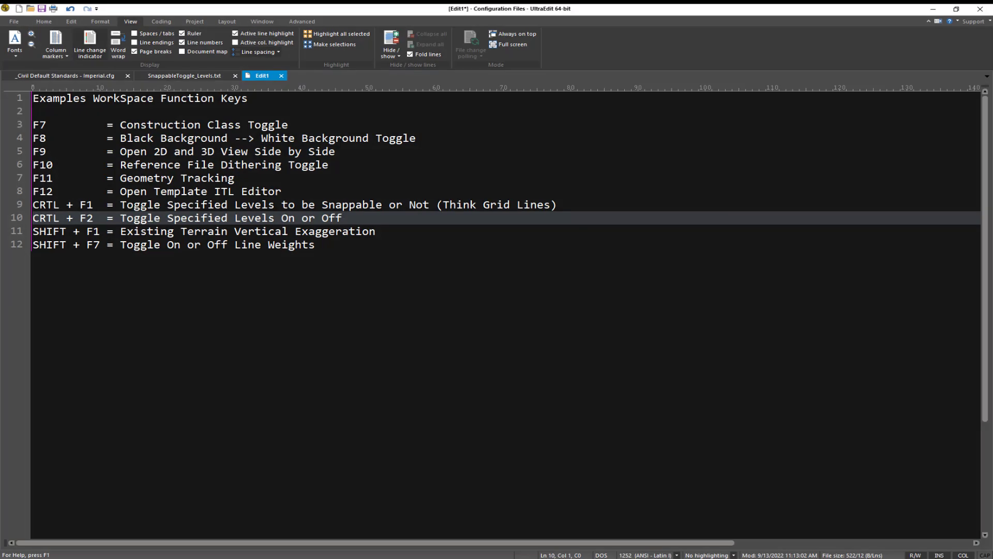
key(Down)
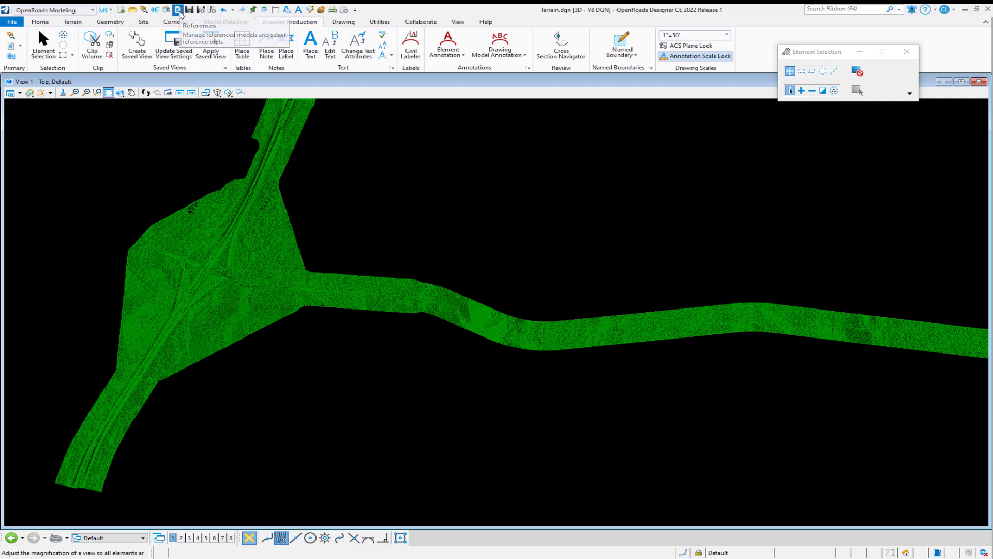
Step: Check the reference attachments and the model list of Terrain.dgn, closing each one after viewing
click(177, 9)
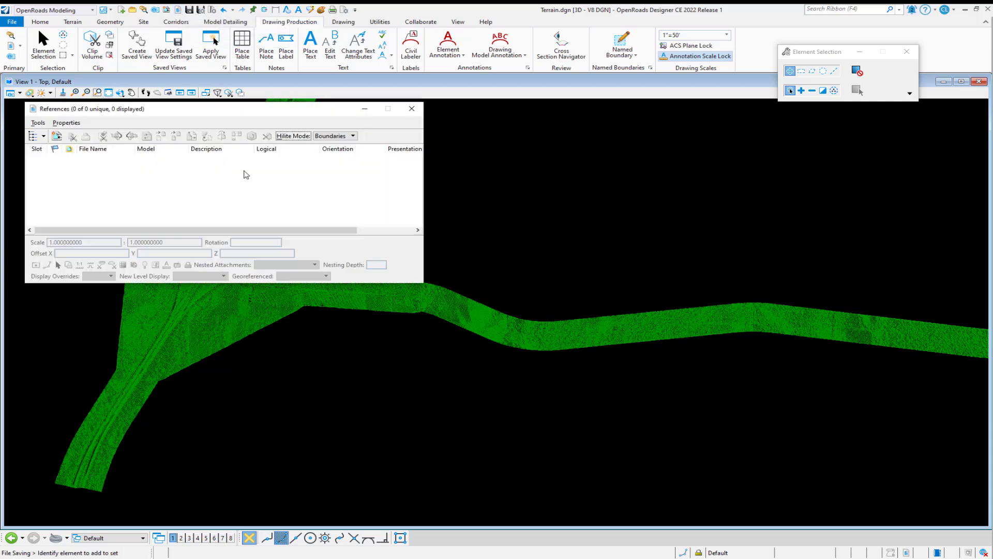
click(412, 108)
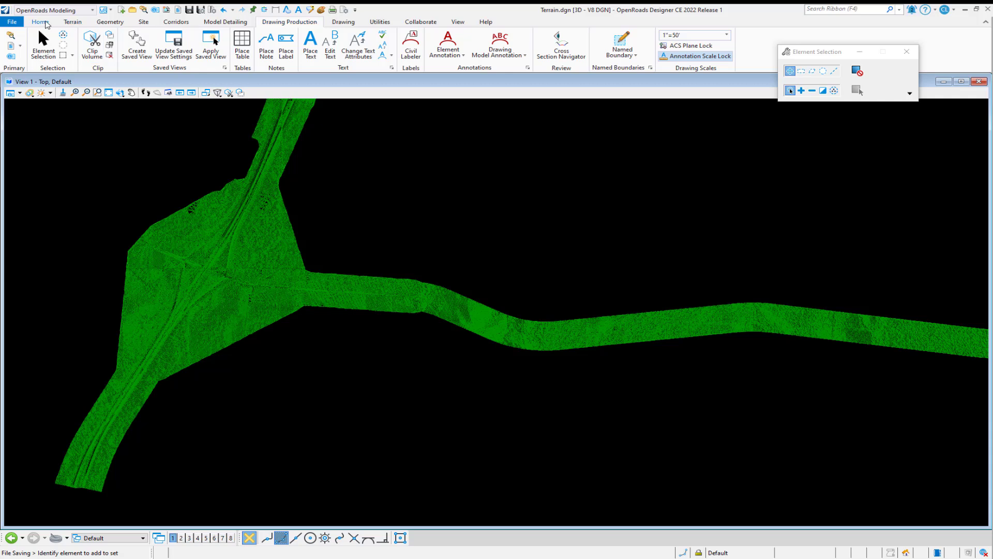
click(39, 22)
click(250, 34)
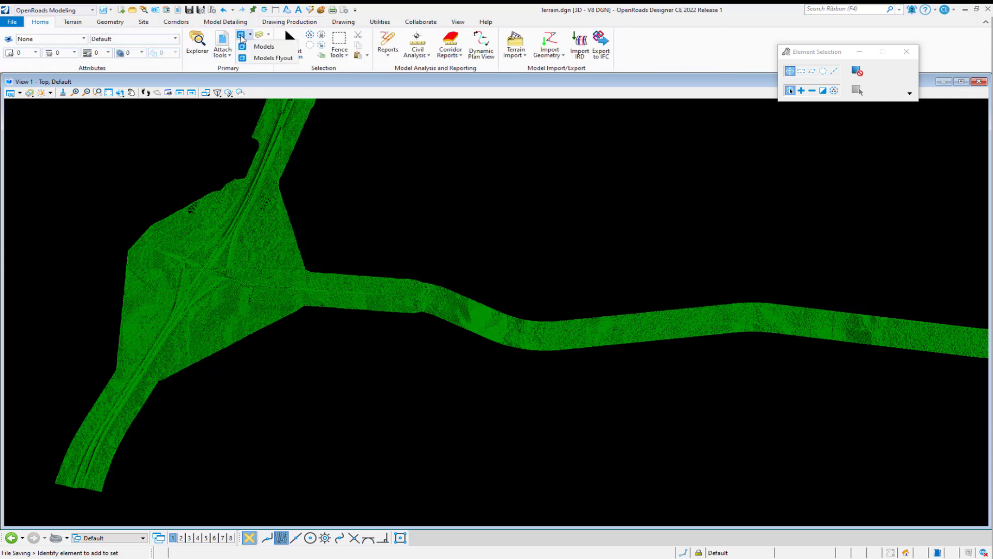
click(241, 47)
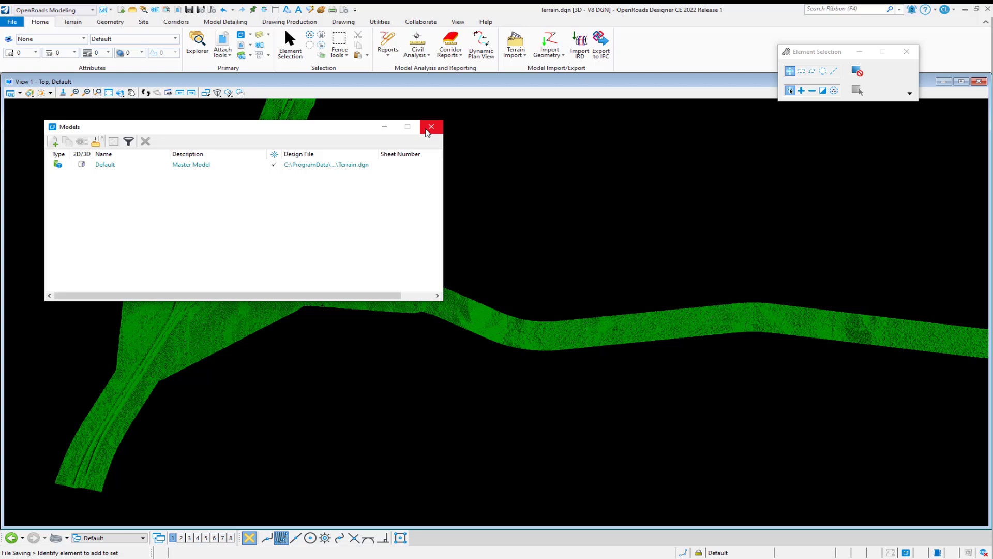
click(431, 126)
Step: Launch the existing terrain vertical exaggeration tool for Terrain.dgn and accept its visual inspection notice
scroll(343, 222, up, 5)
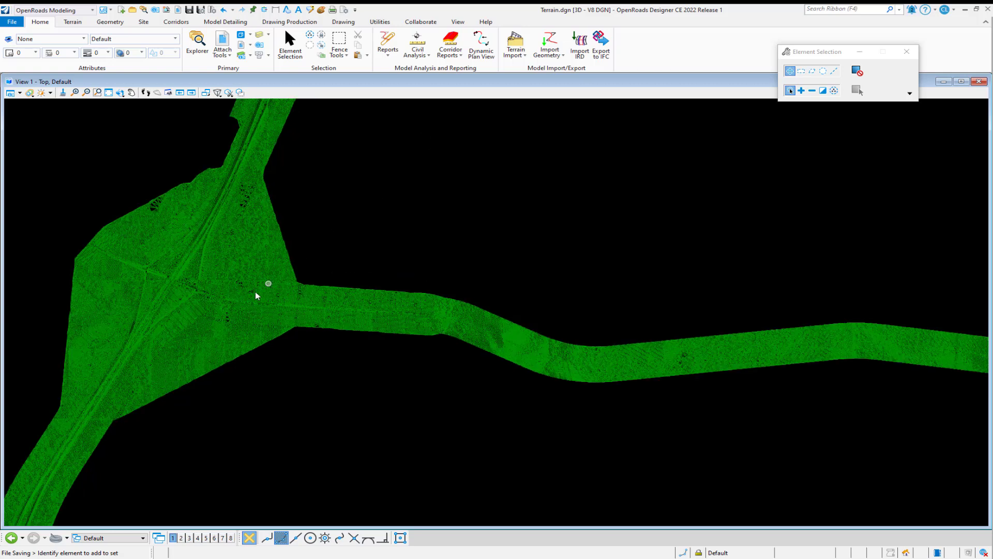
scroll(287, 279, up, 1)
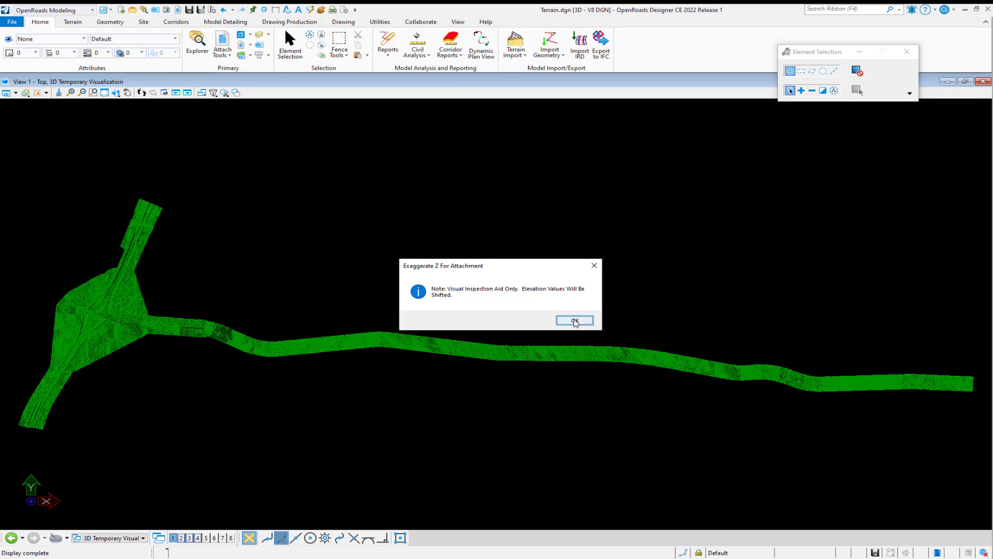
click(575, 321)
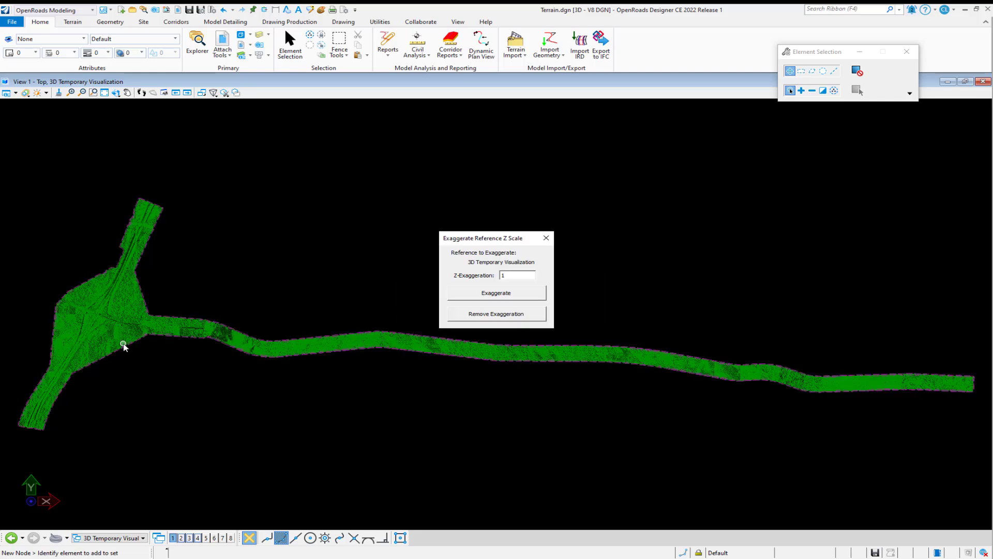
Step: Set the Z-exaggeration of the 3D Temporary Visualization reference to 5
scroll(122, 342, up, 4)
scroll(137, 333, up, 5)
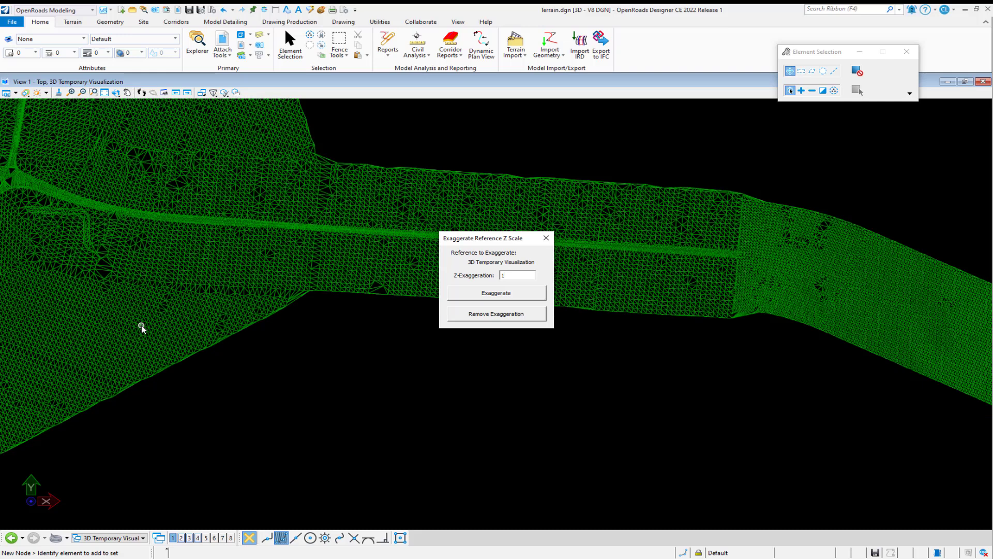
click(116, 92)
drag(499, 239, 601, 234)
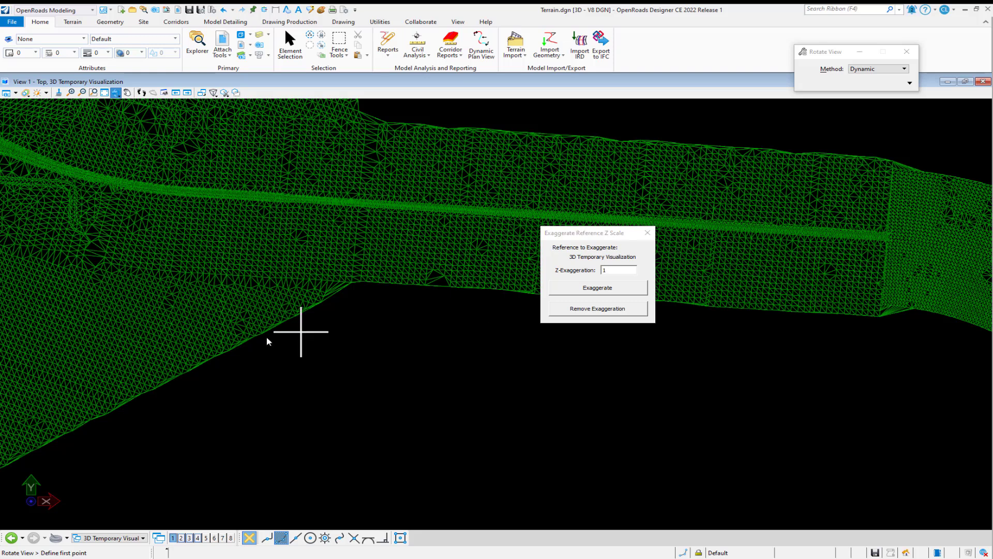
click(199, 339)
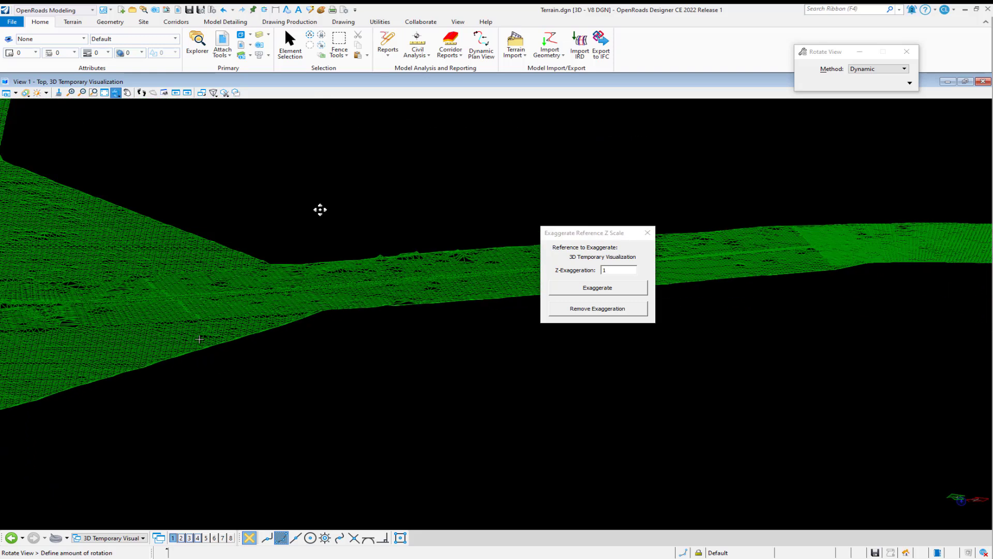
drag(293, 276, 293, 259)
drag(274, 322, 448, 349)
double_click(616, 269)
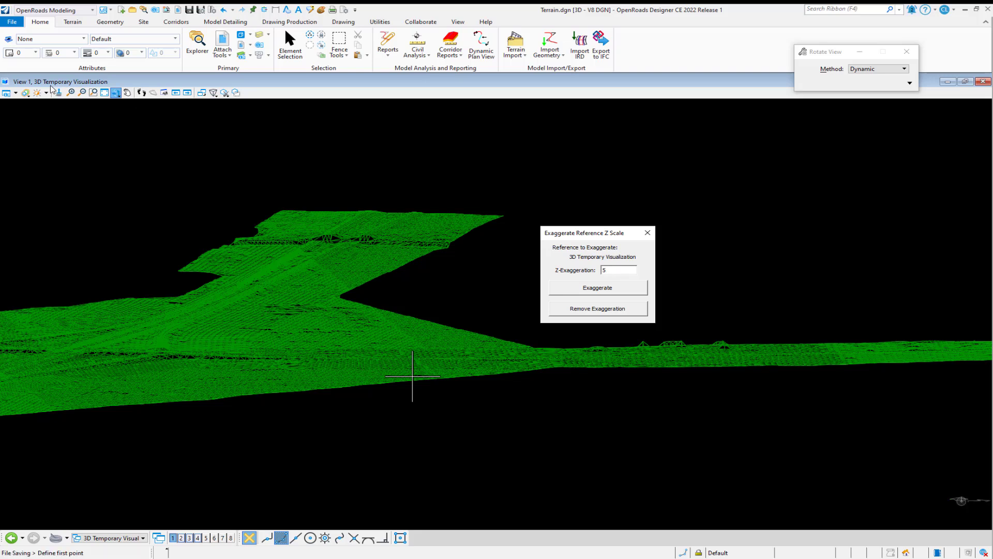
Step: View the file's model list, and apply the exaggeration about a point near the terrain's front edge
click(241, 34)
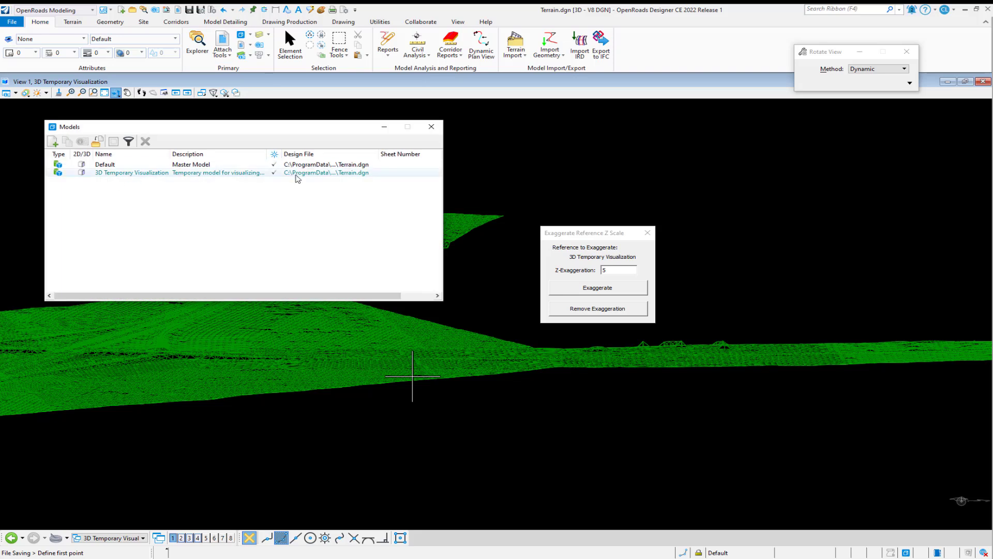
click(432, 126)
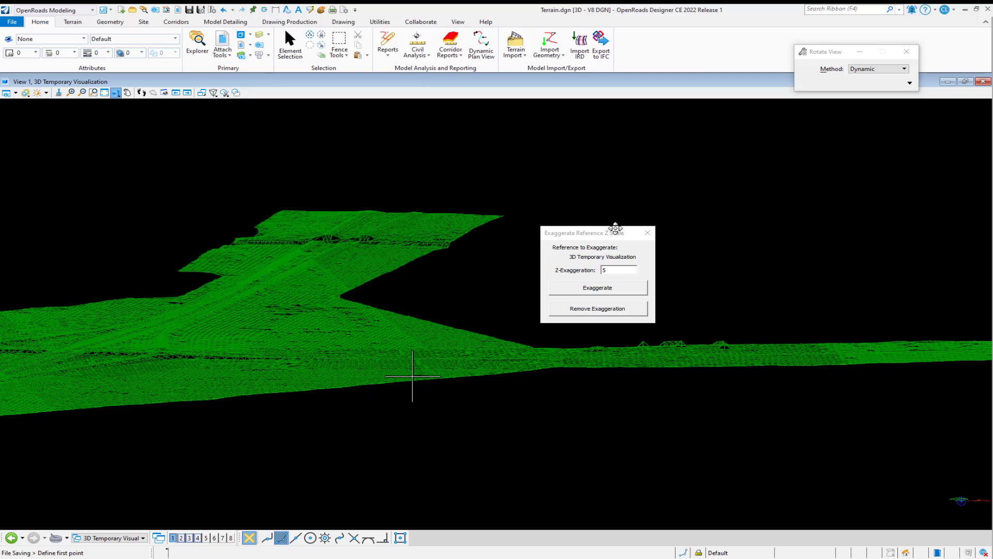
click(613, 288)
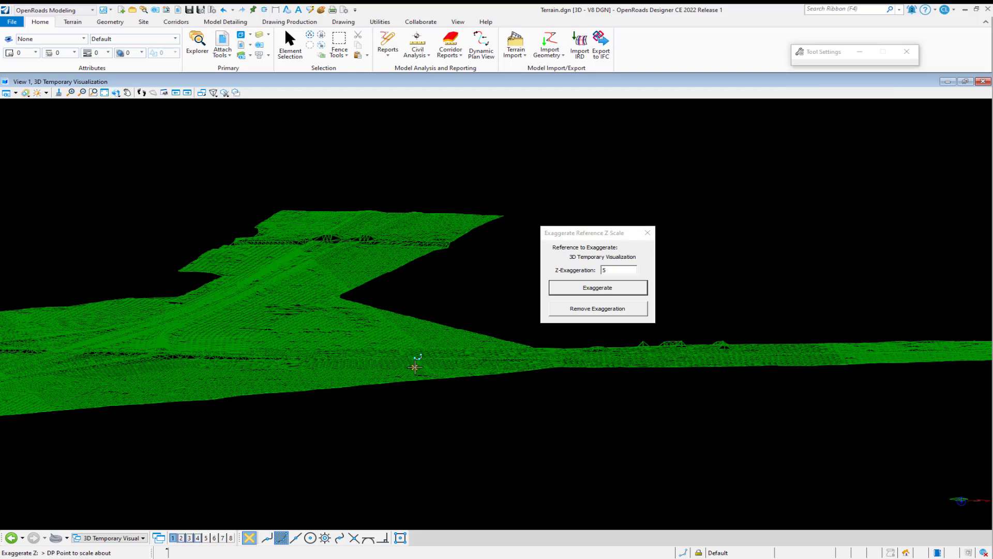
click(415, 367)
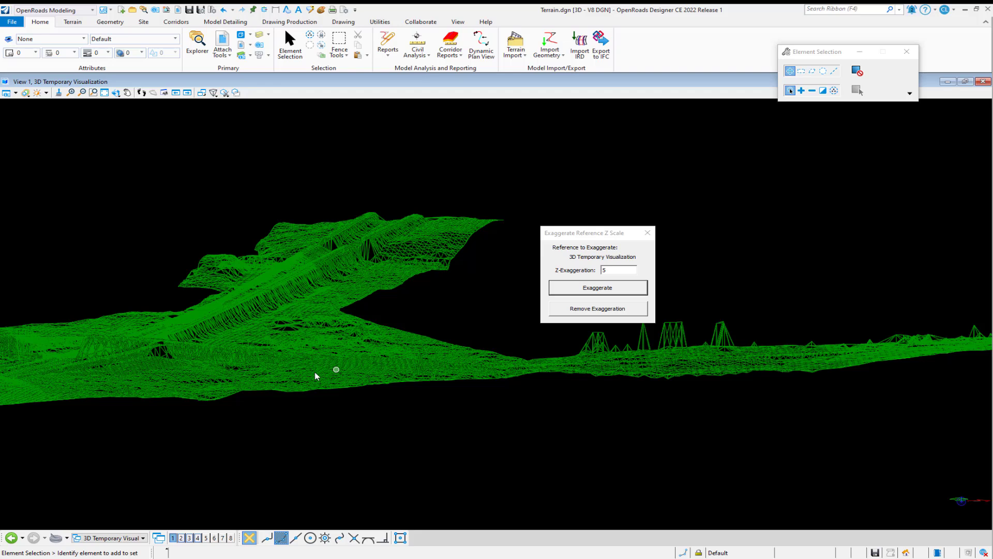
Step: Examine the spikes and surface irregularities of the exaggerated terrain up close from several 3D angles
click(116, 92)
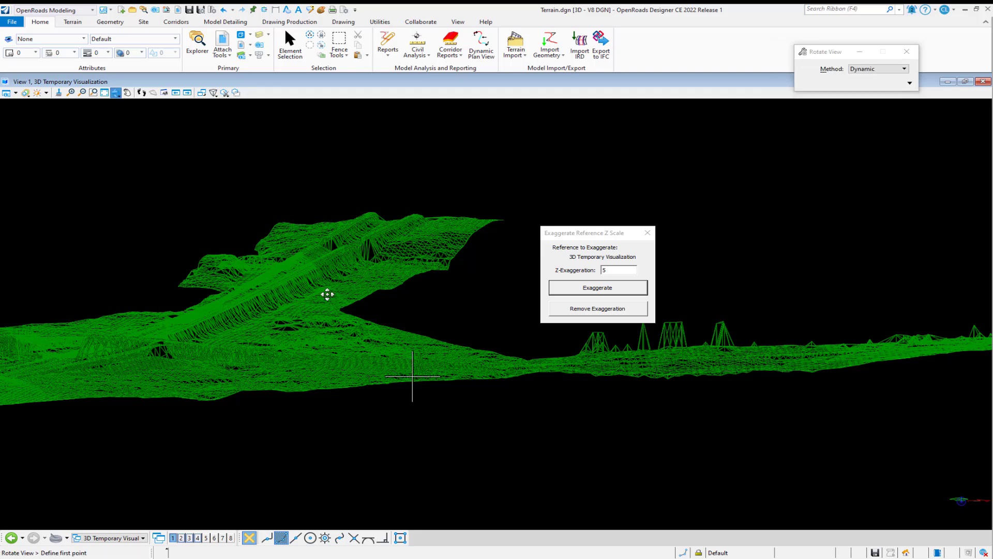
click(384, 372)
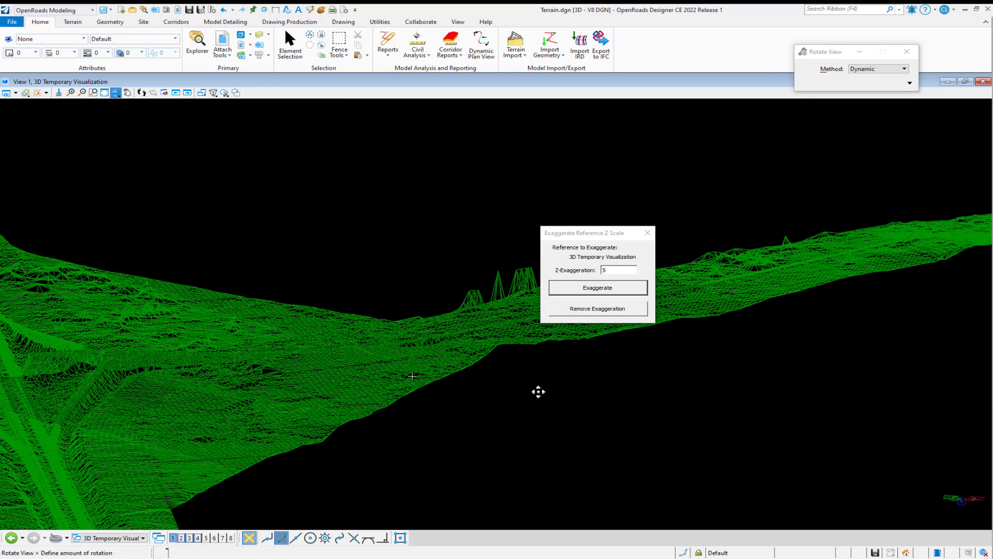
click(539, 391)
scroll(439, 372, up, 6)
click(408, 397)
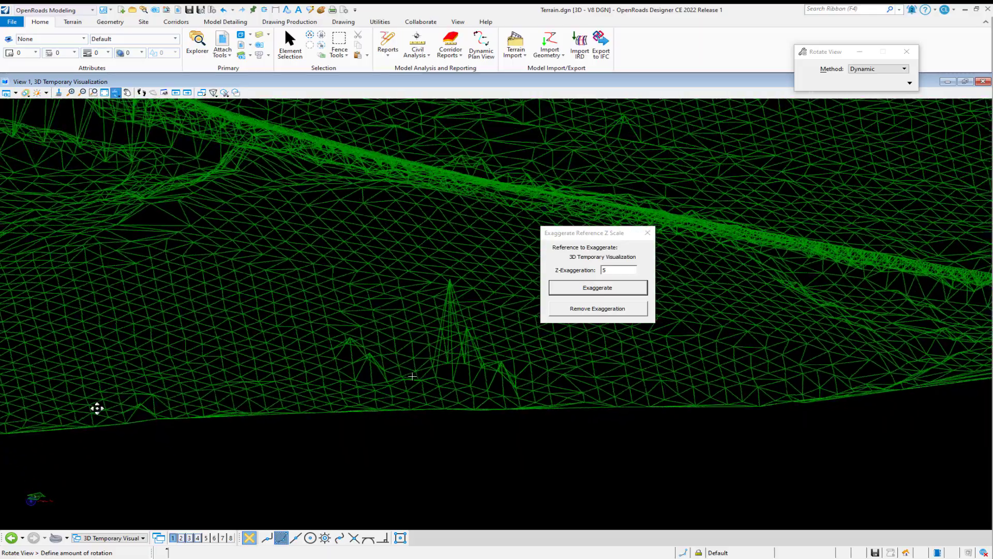
click(86, 436)
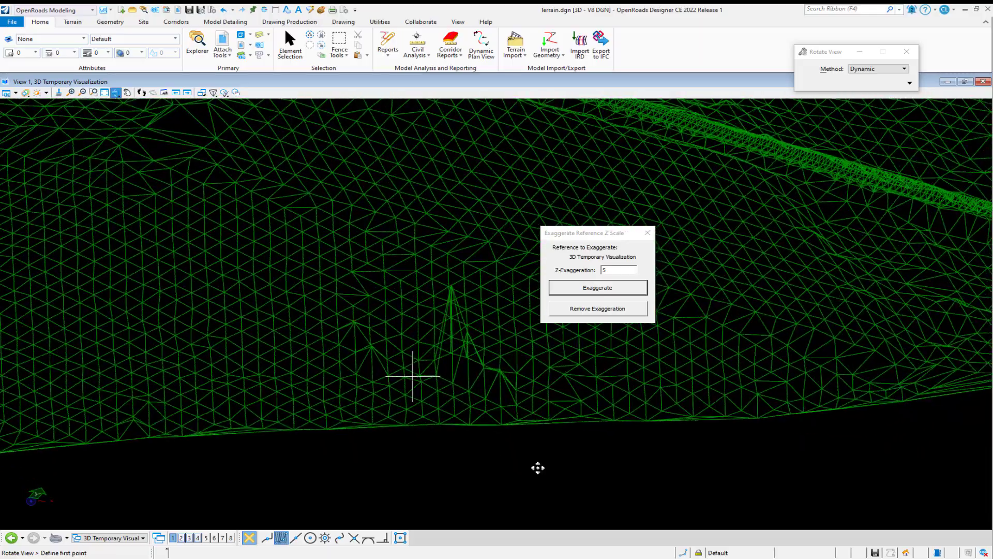
click(527, 399)
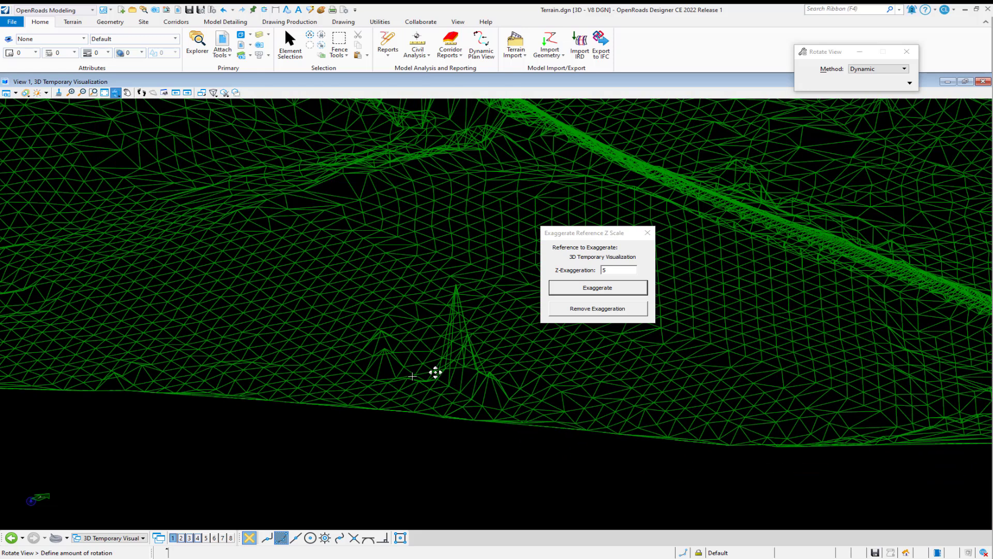
click(435, 372)
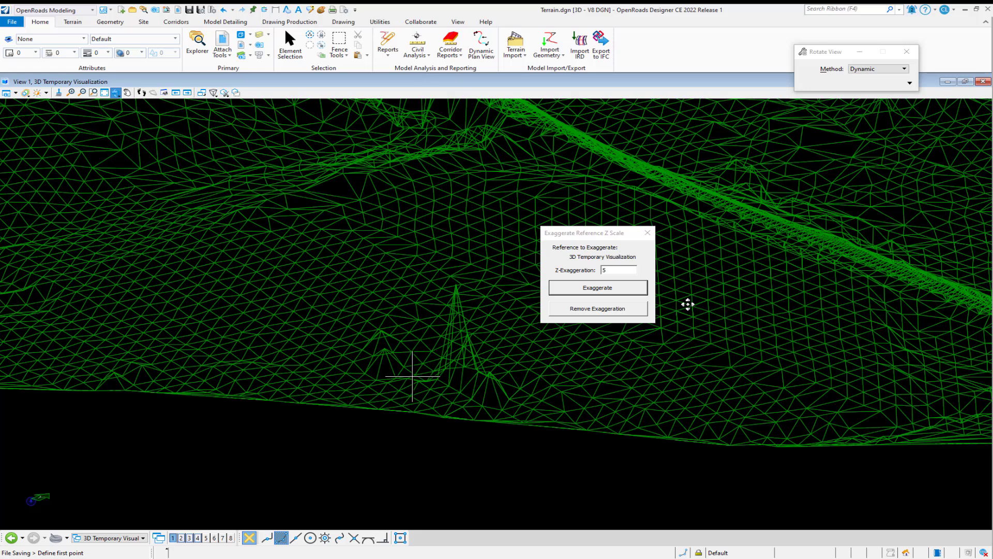
Step: Remove the vertical exaggeration from the terrain, and reapply it with a factor of 5 about the spike's peak
click(621, 312)
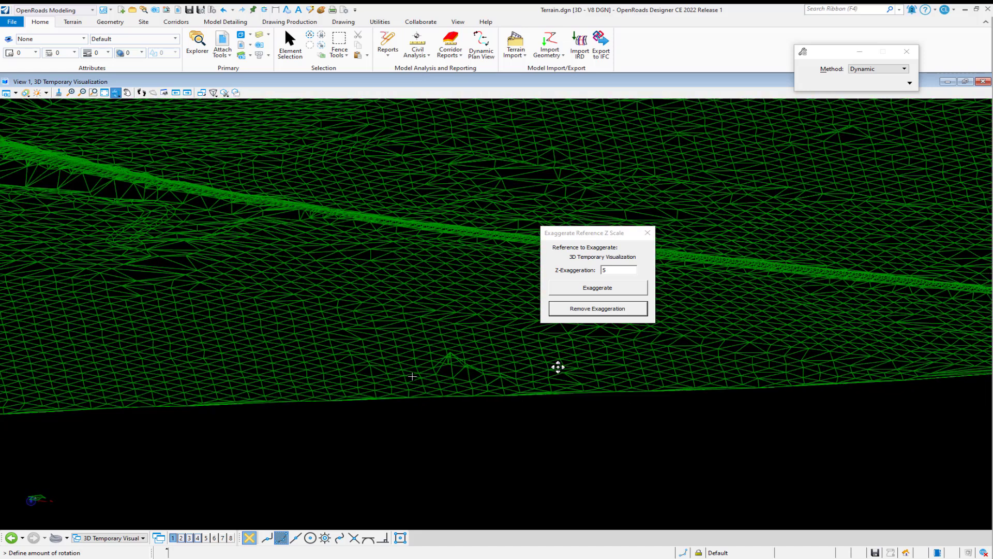
click(559, 367)
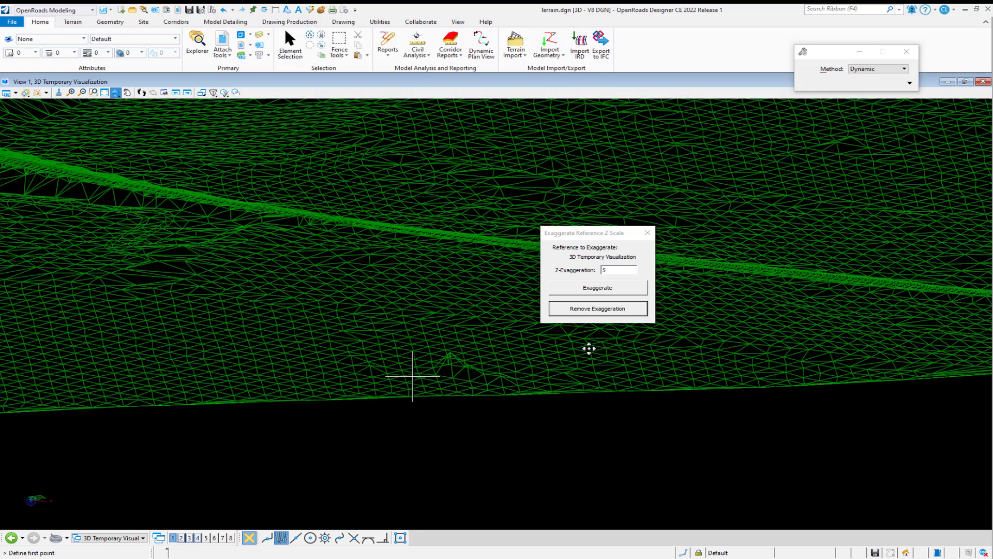
click(623, 286)
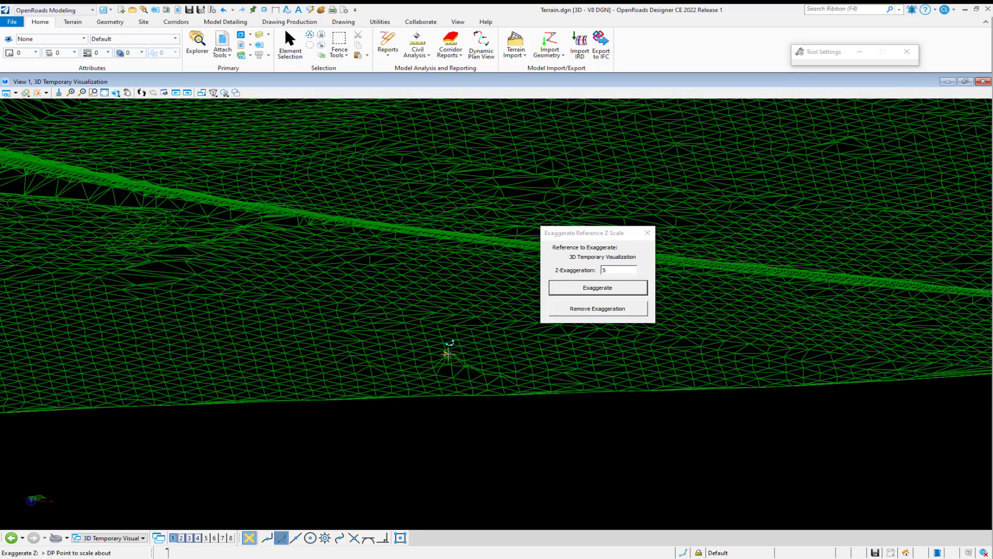
click(451, 353)
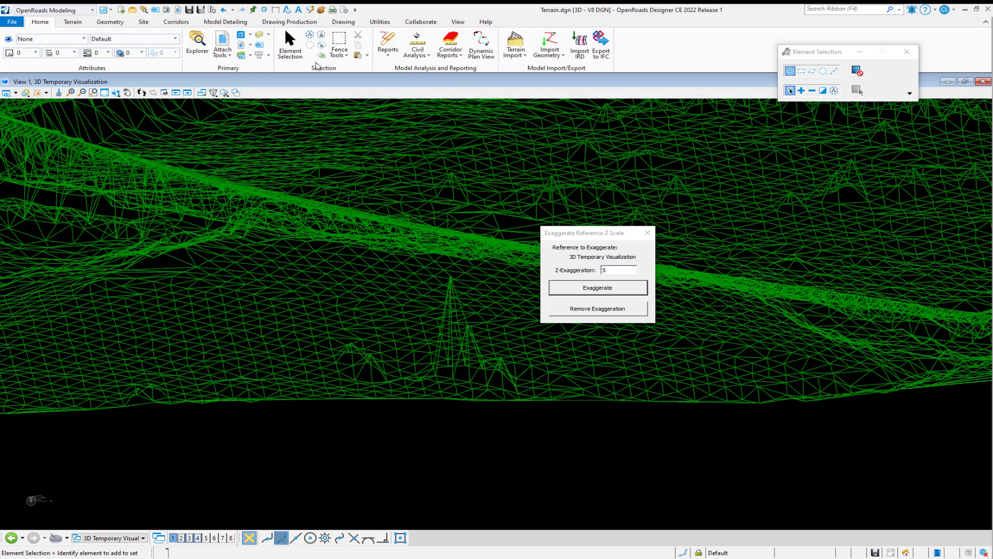
Step: Exit the Z-scale exaggeration tool, and check the file's model list before and after for the 3D Temporary Visualization model
click(241, 35)
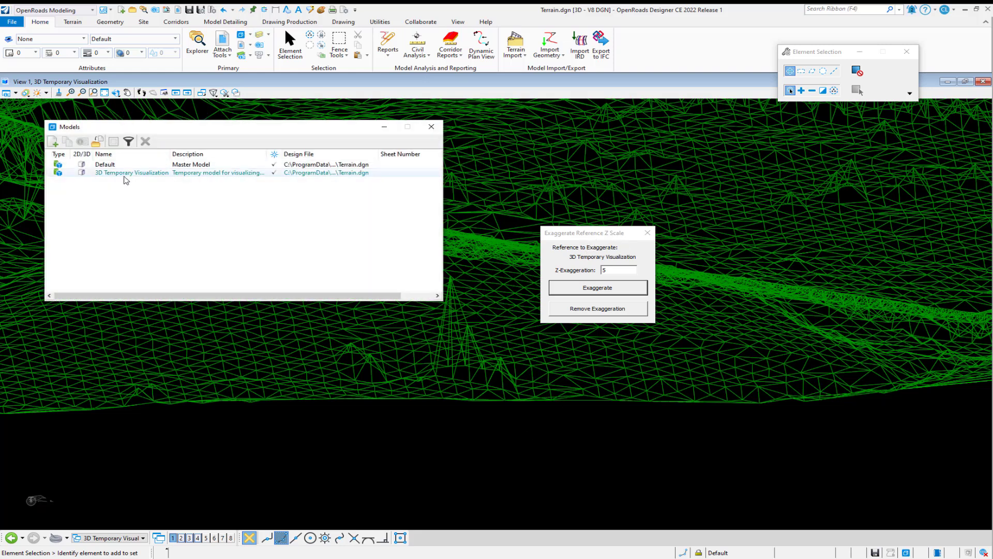
click(431, 128)
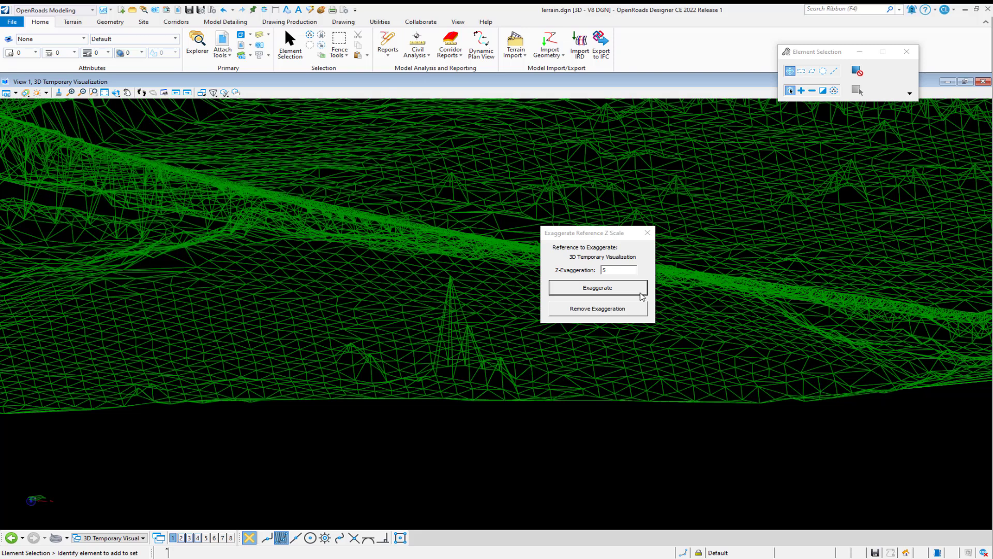
click(647, 233)
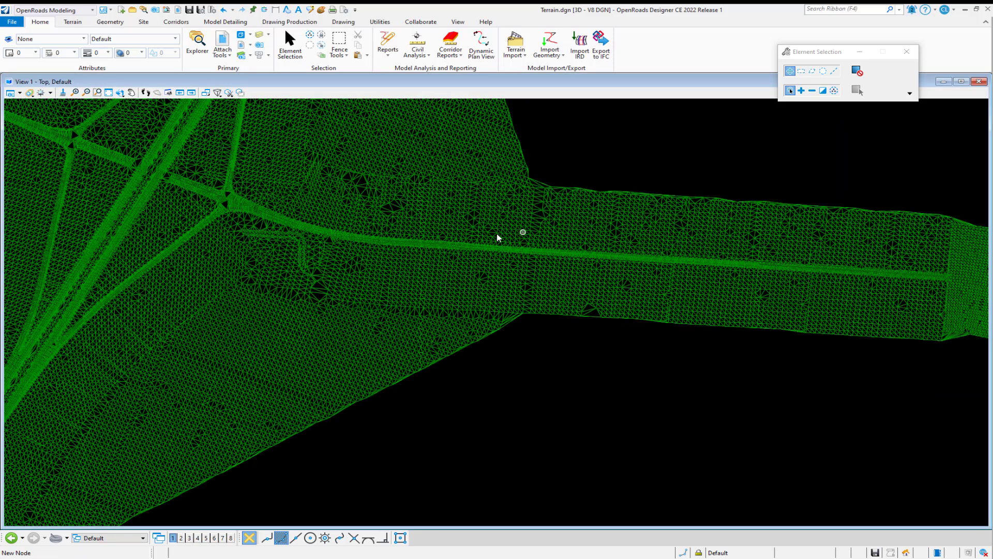
click(241, 35)
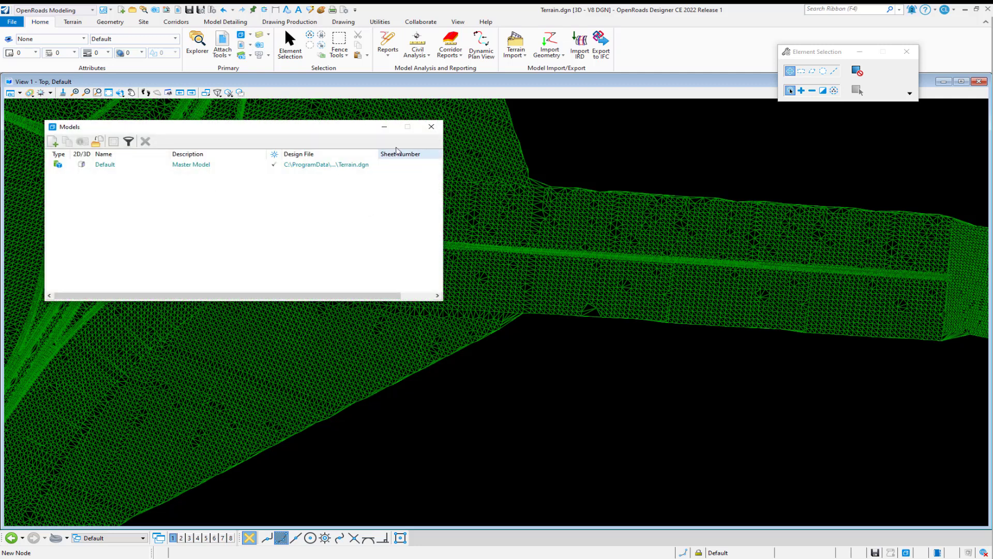
click(429, 132)
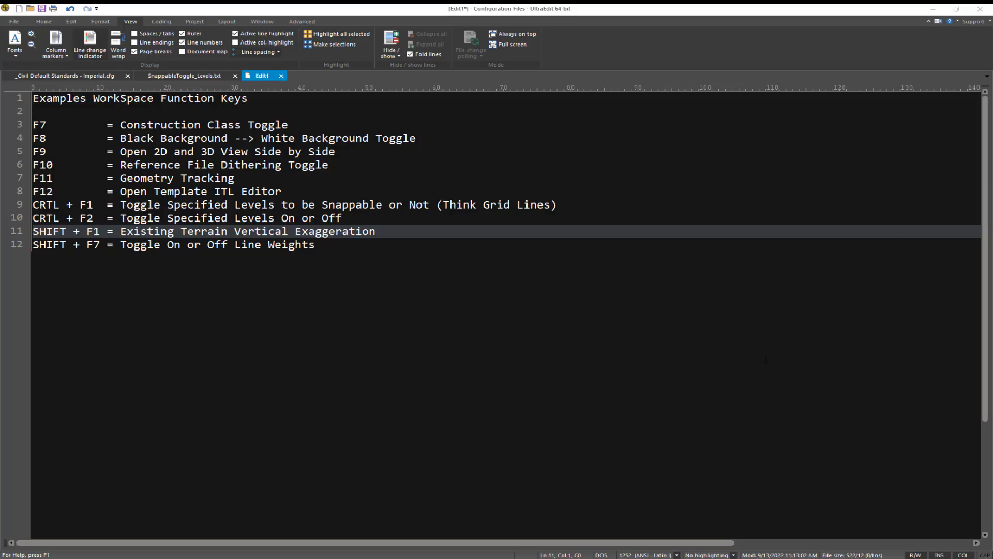
Step: Mark the Shift+F7 line in the UltraEdit notes, and turn on Line Weights in the Corridor.dgn view in OpenRoads Designer
click(39, 254)
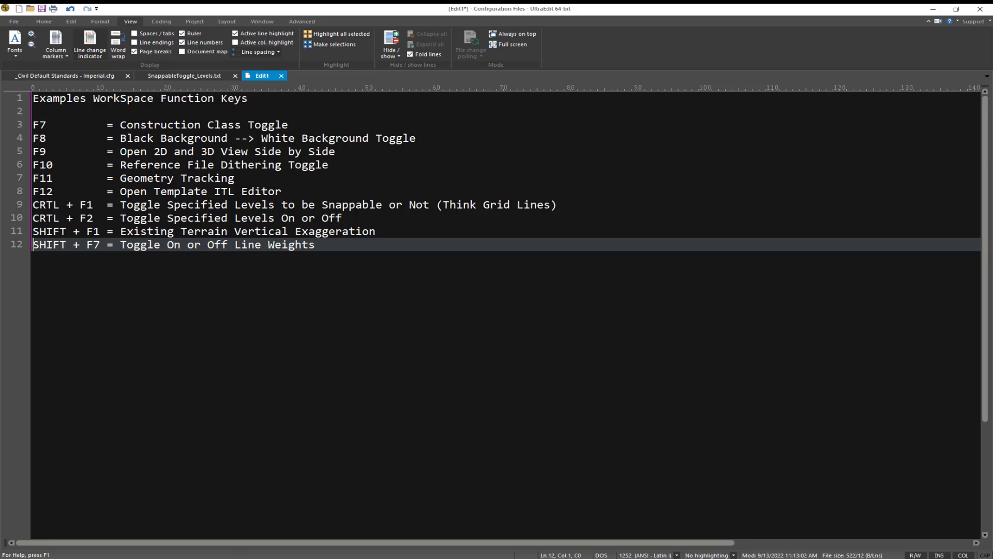
key(alt+Tab)
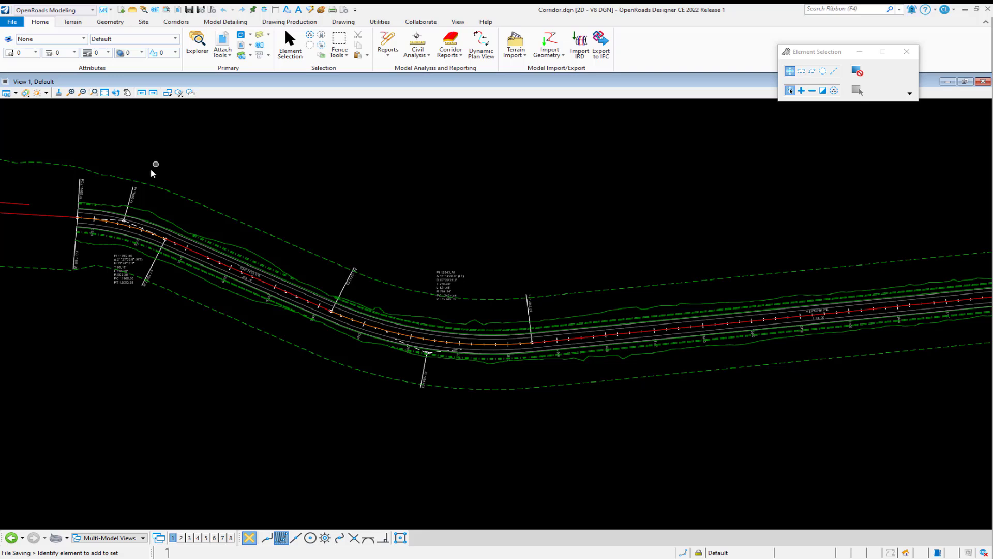
scroll(178, 256, up, 5)
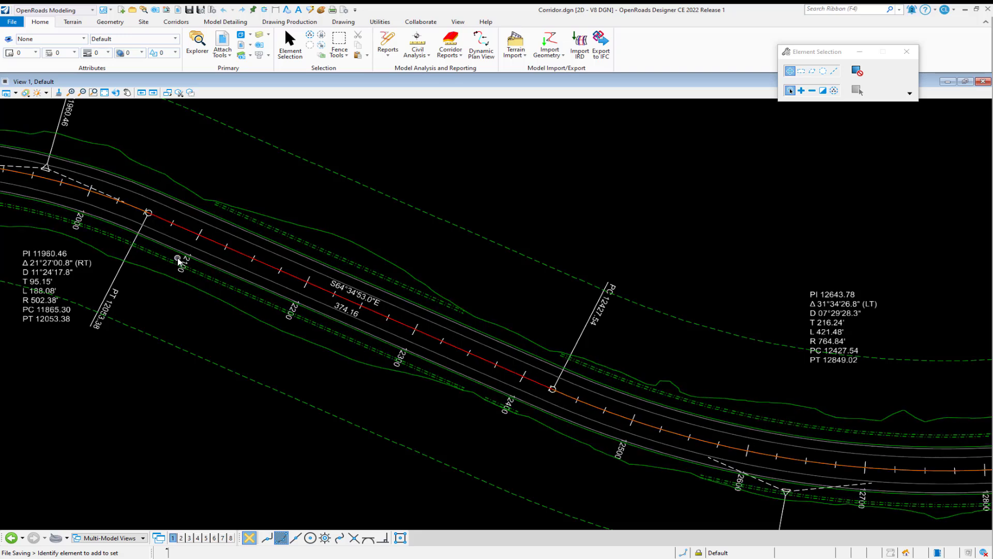
scroll(178, 261, down, 4)
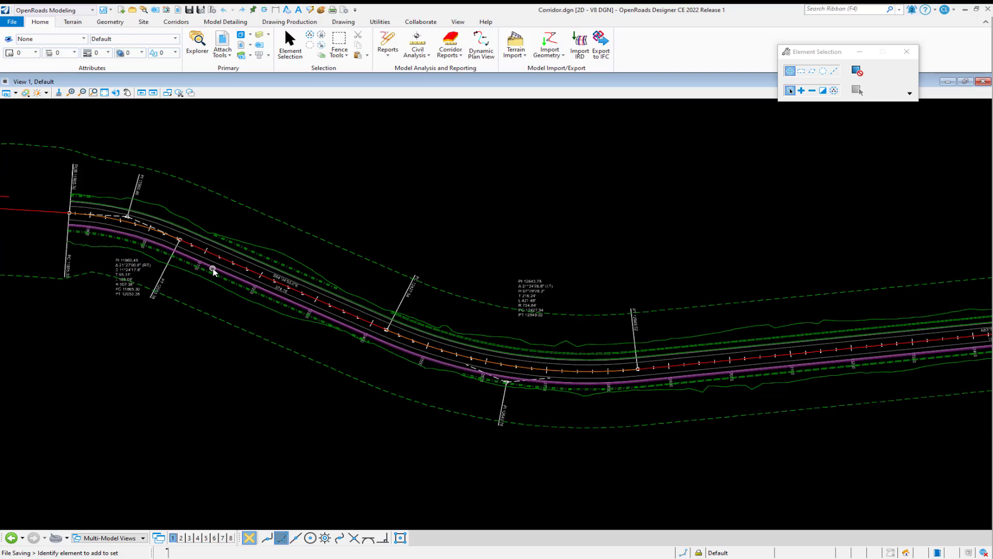
click(16, 93)
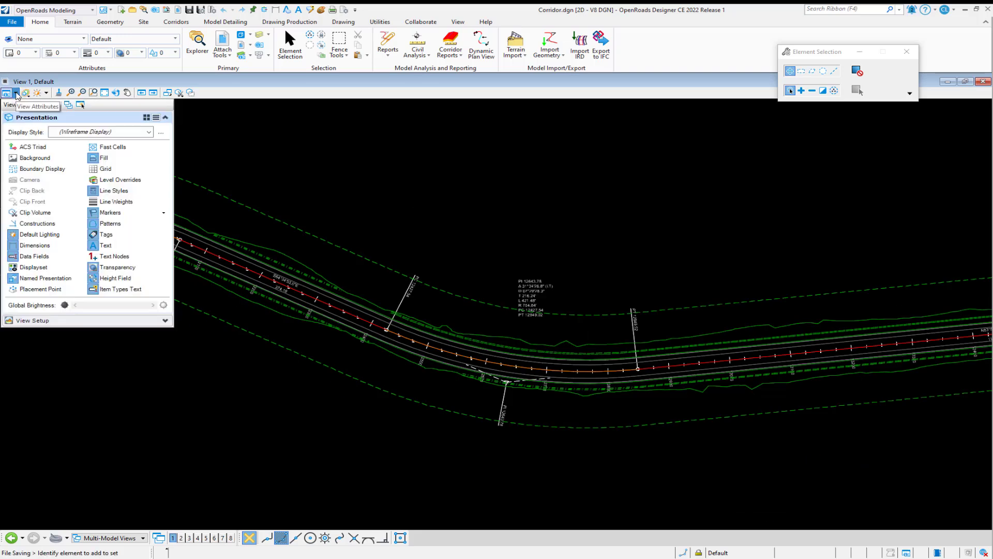
click(125, 202)
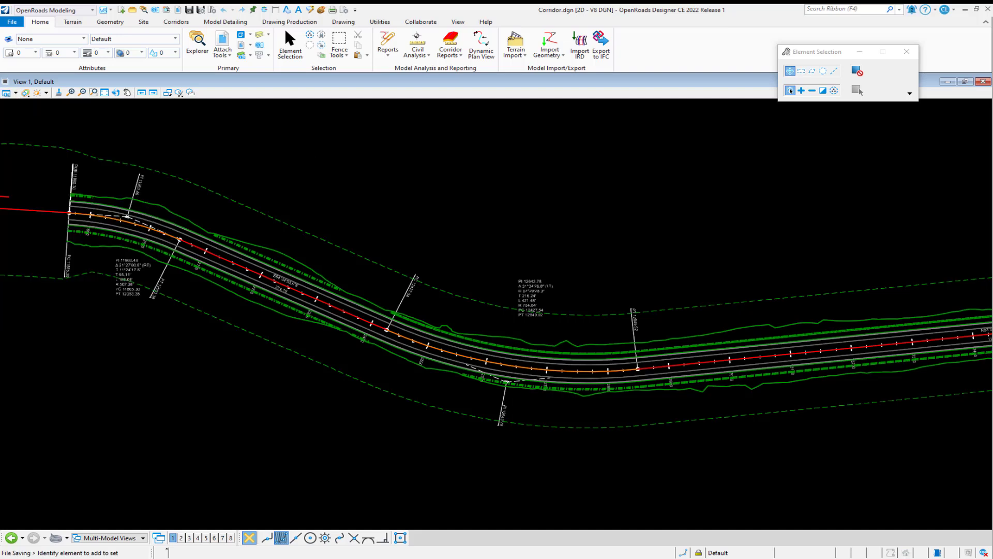
Step: Switch to File Explorer and locate function_keys_seed.mnu in the Organization-Civil Preference Seeds folder
key(alt+Tab)
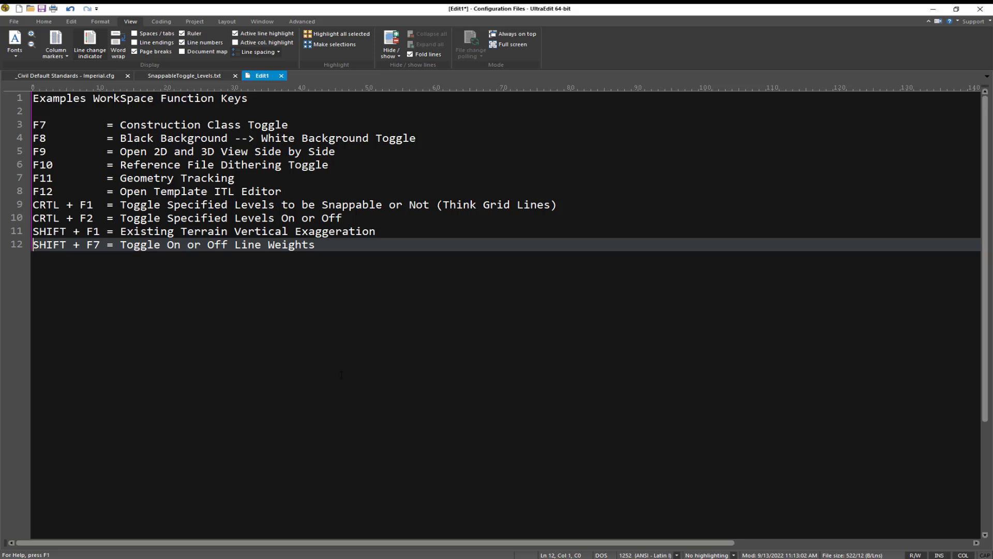
key(alt+Tab)
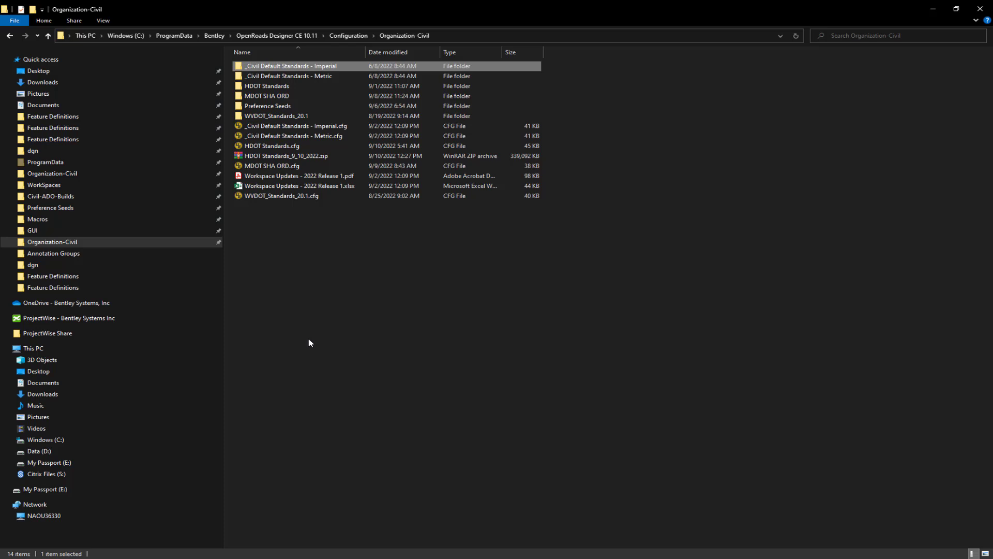
double_click(259, 108)
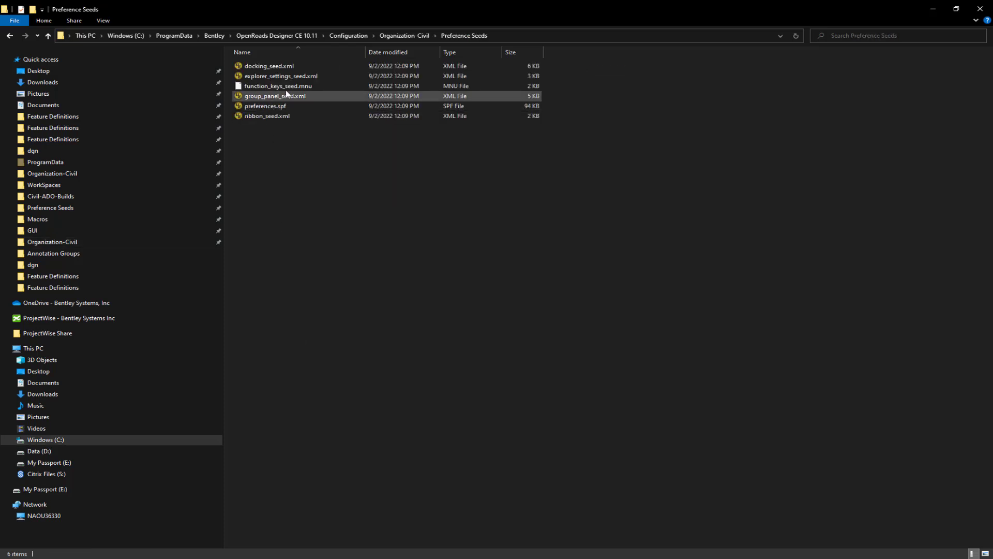
click(288, 87)
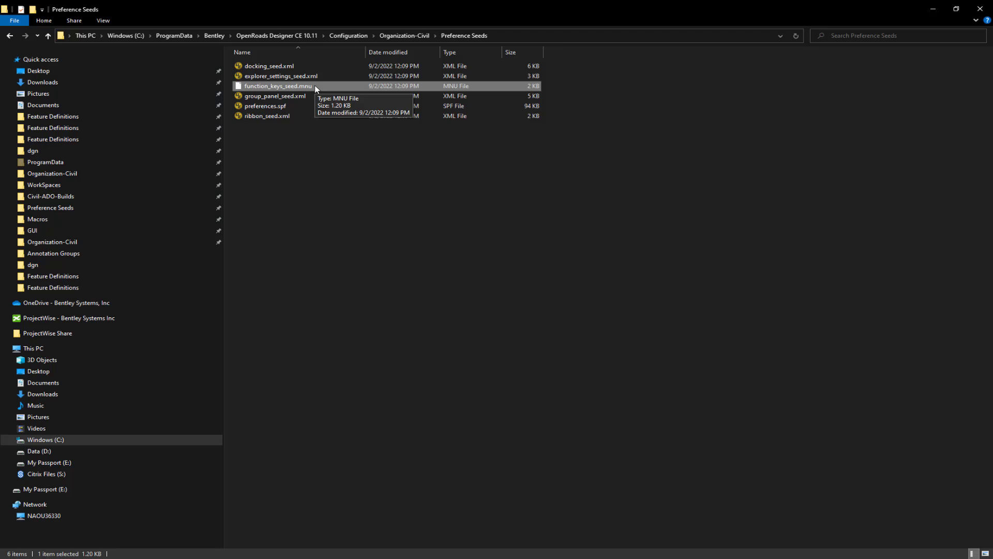
Step: Switch to UltraEdit and highlight the MS_FKEYMNU variable in _Civil Default Standards - Imperial.cfg
key(alt+Tab)
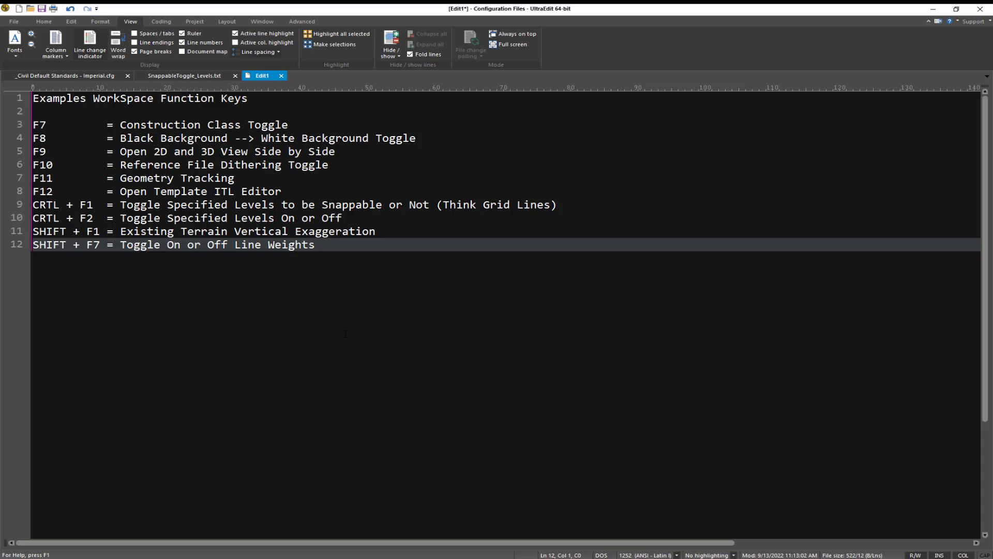
click(94, 77)
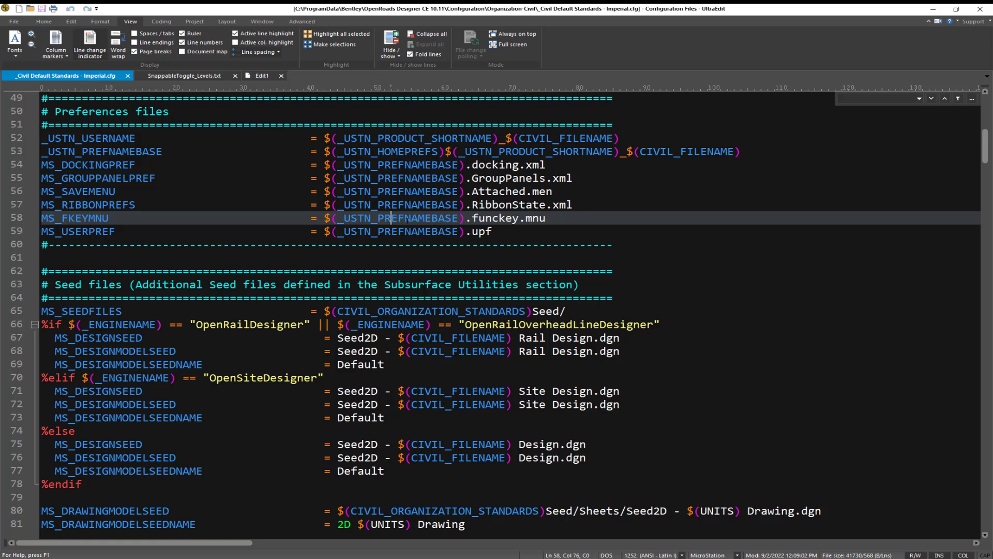
drag(112, 217, 42, 218)
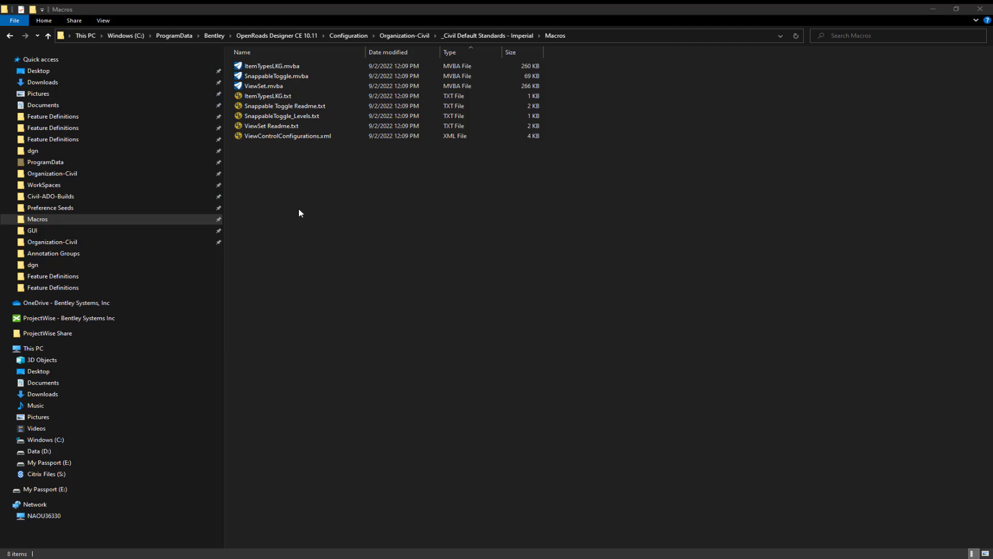
Step: Review the SnappableToggle and ViewSet macros in the Macros folder, along with their readme files, levels list and ViewControlConfigurations.xml
click(261, 75)
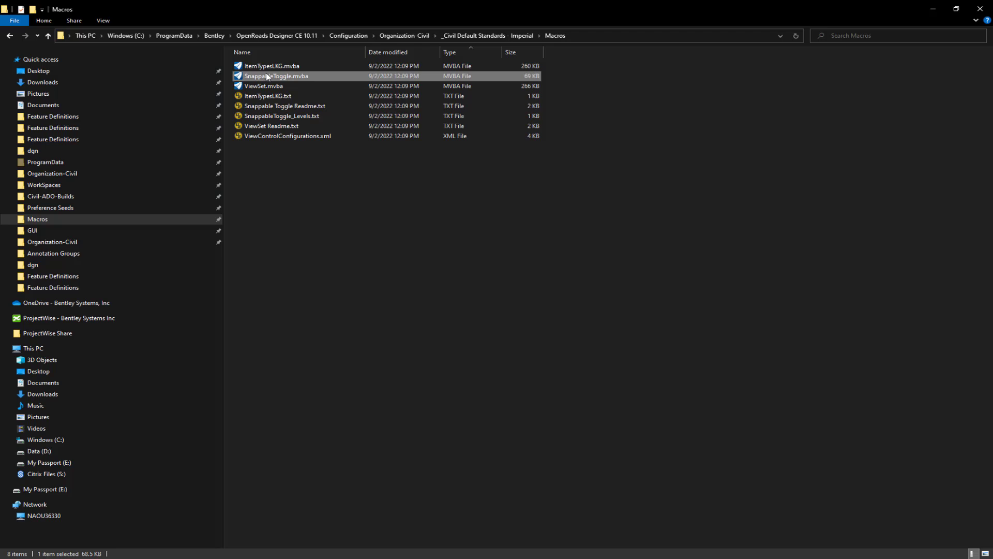
ctrl+click(264, 86)
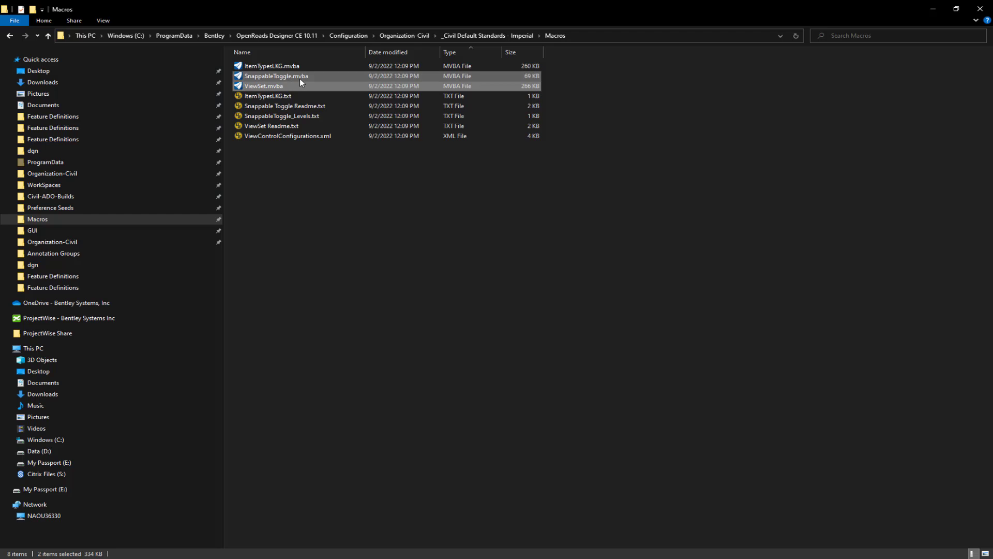
click(302, 106)
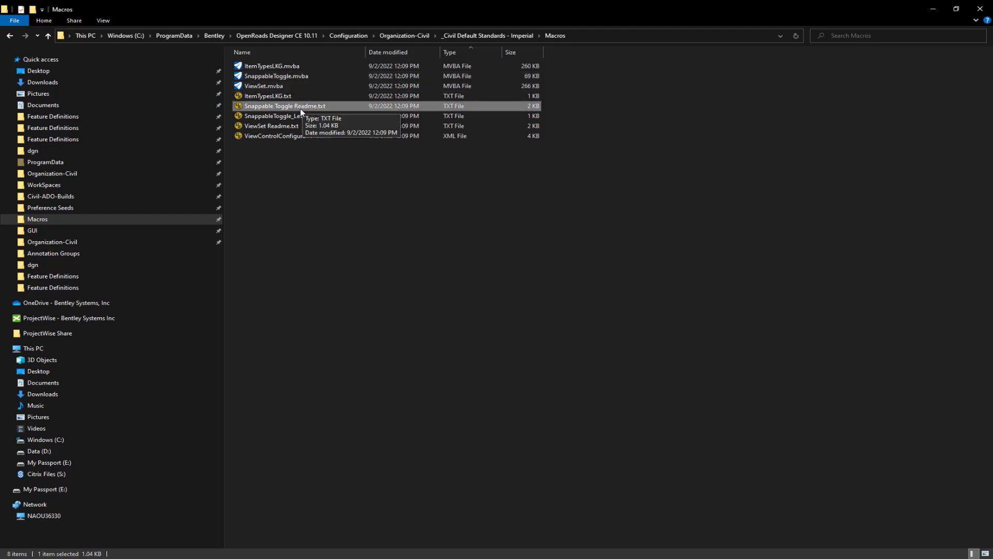
ctrl+click(287, 126)
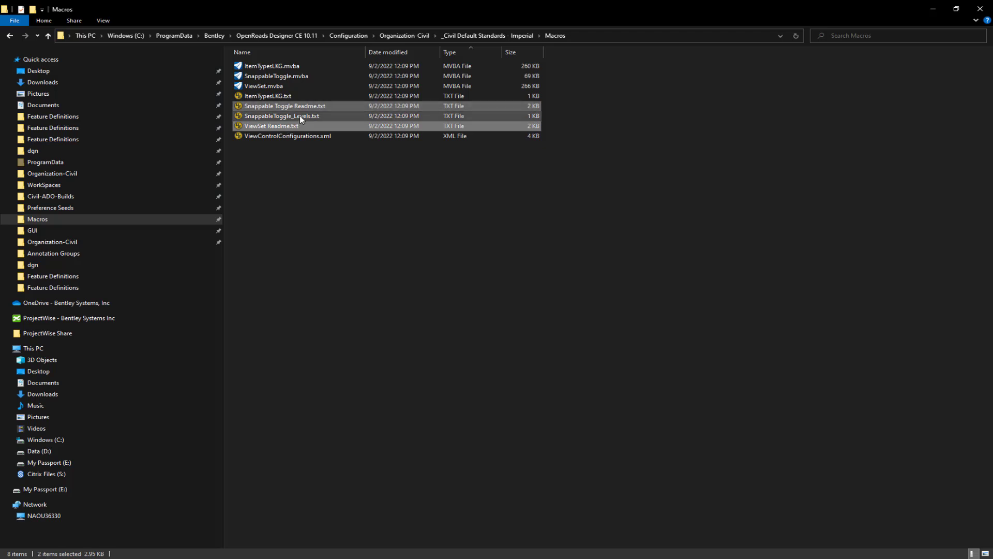
click(301, 119)
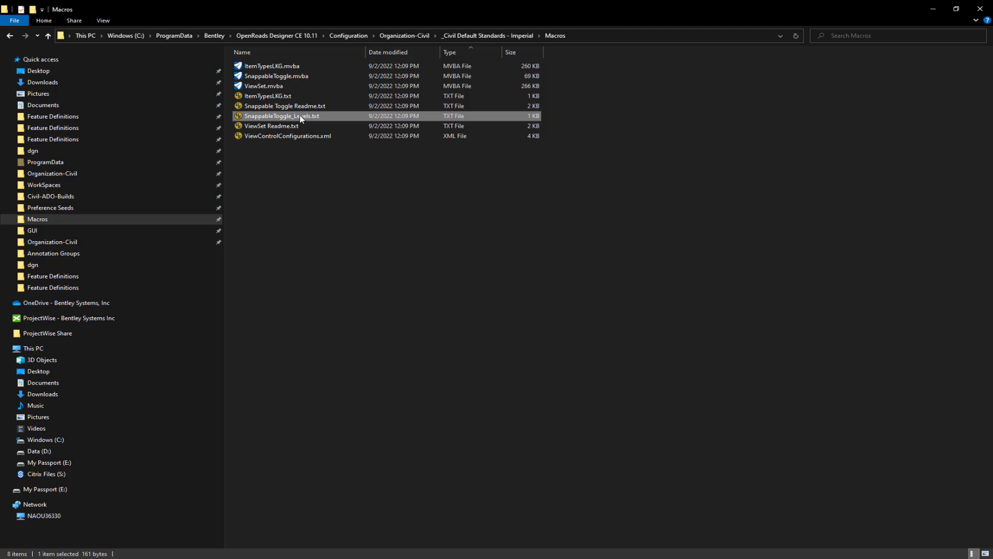
click(284, 137)
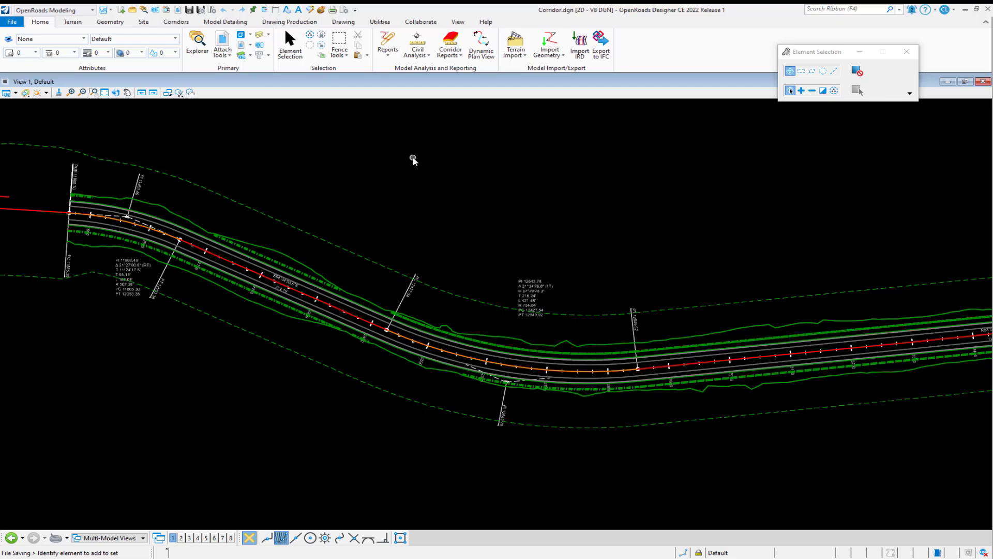
Step: Show the Corridor view's context menu in OpenRoads Designer, and look up its custom menu library in the Dgnlib GUI folder in File Explorer
right_click(413, 161)
mouse_move(441, 169)
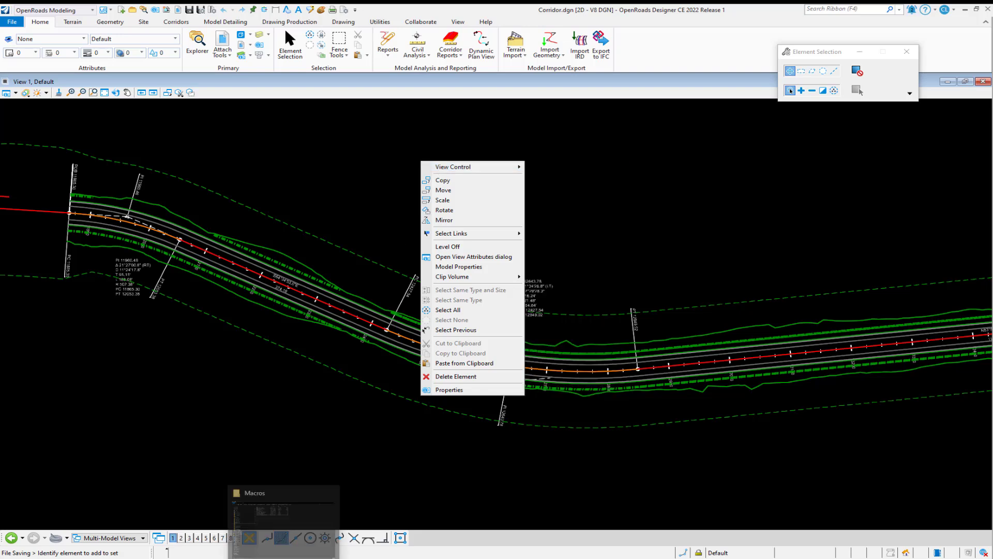
click(283, 548)
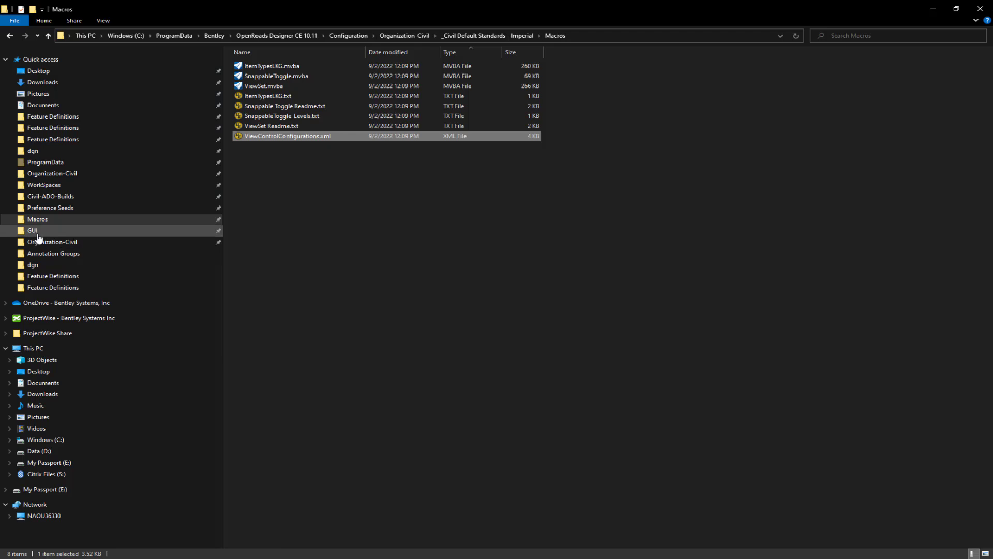
click(212, 231)
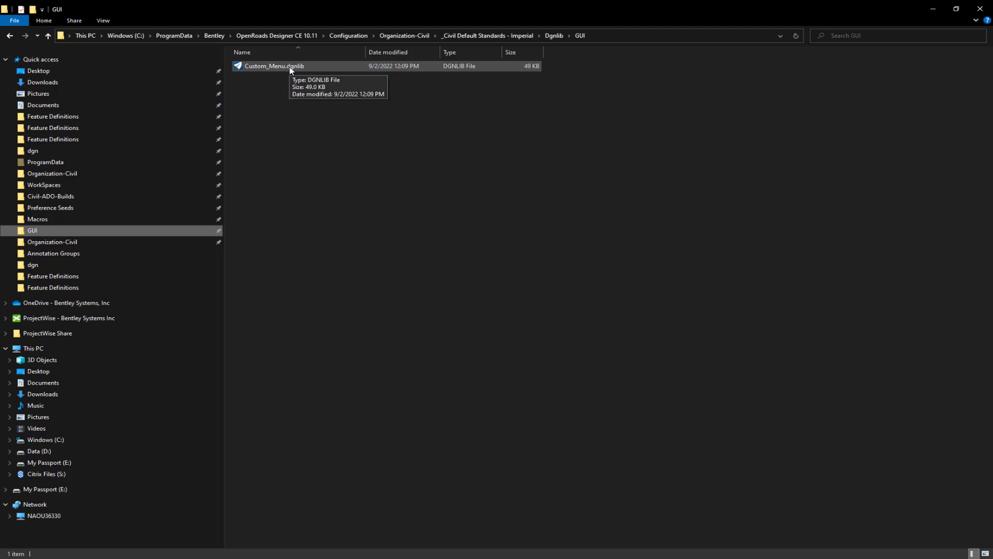
Step: Select ViewSet.mvba in the Macros folder, and highlight the Visual Basic Settings block of the Imperial configuration file in UltraEdit
click(202, 220)
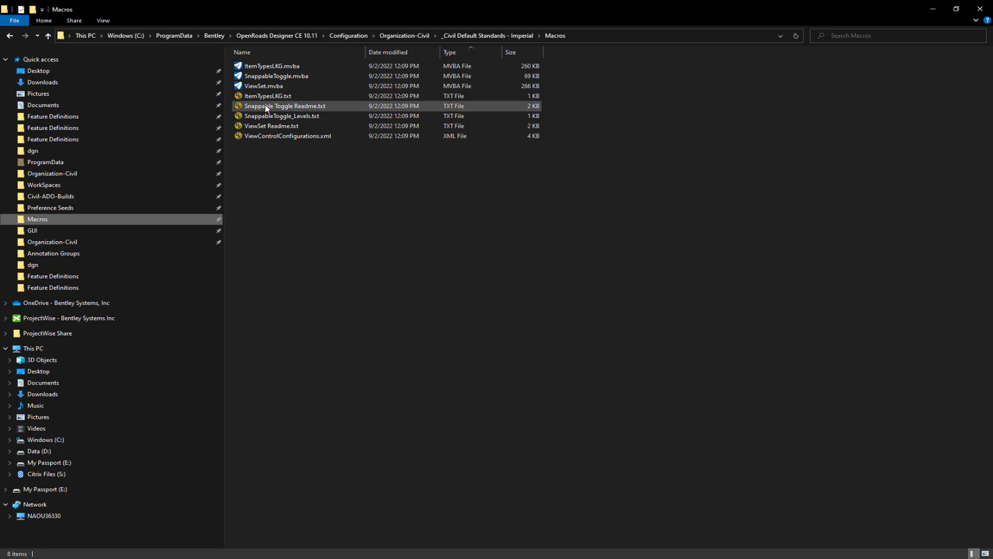
click(268, 86)
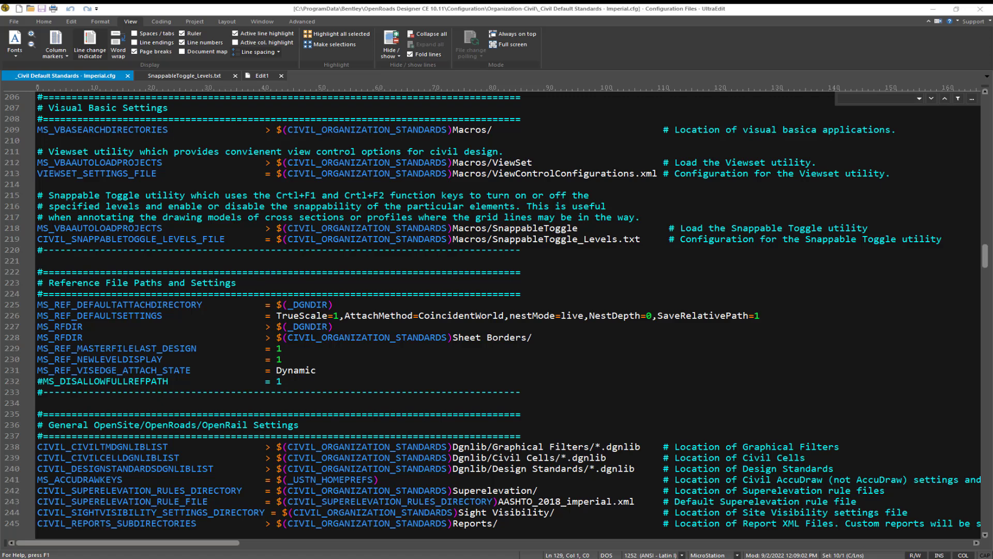
drag(37, 96, 951, 243)
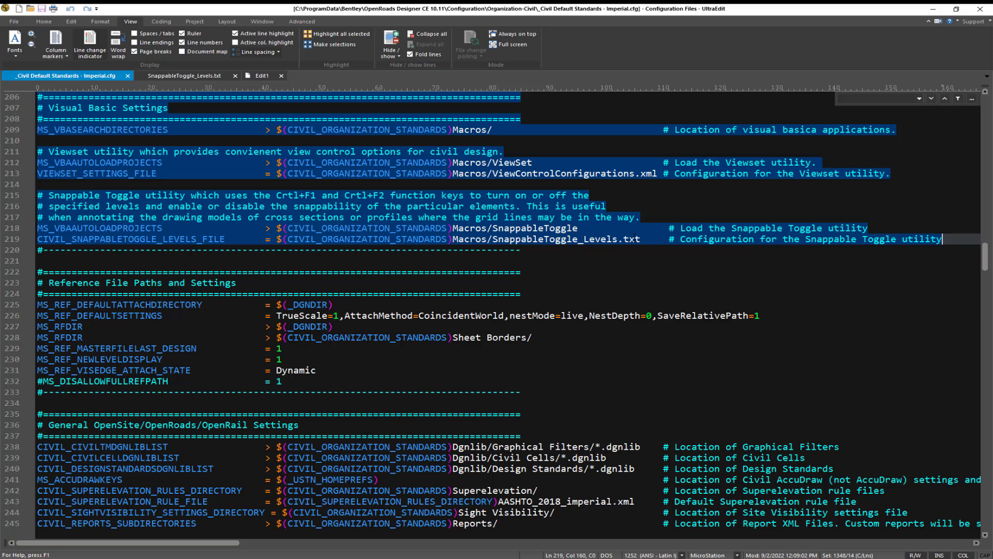
Step: Highlight the MS_GUIDGNLIBLIST variable under General CAD Environment (MicroStation) Settings
scroll(591, 296, up, 10)
click(54, 195)
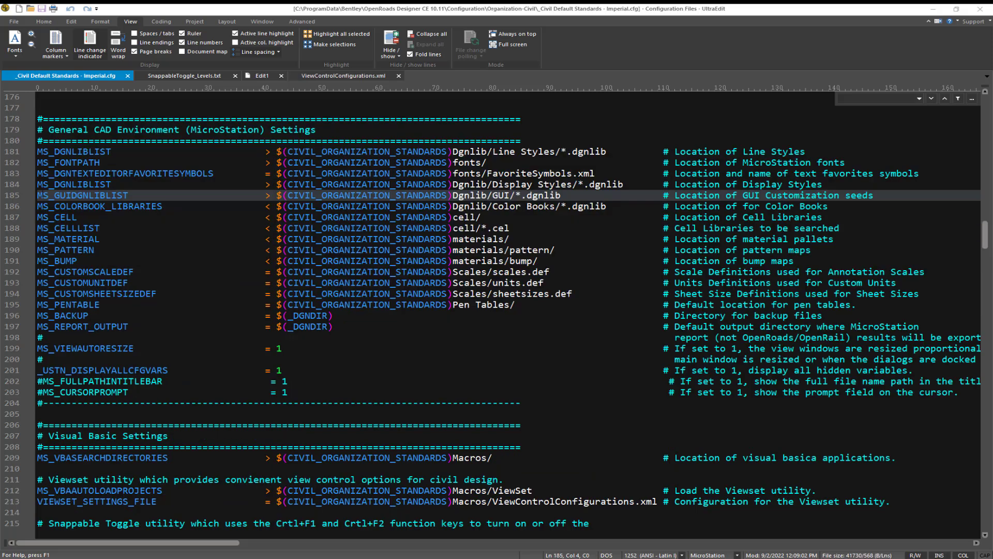
drag(38, 195, 135, 195)
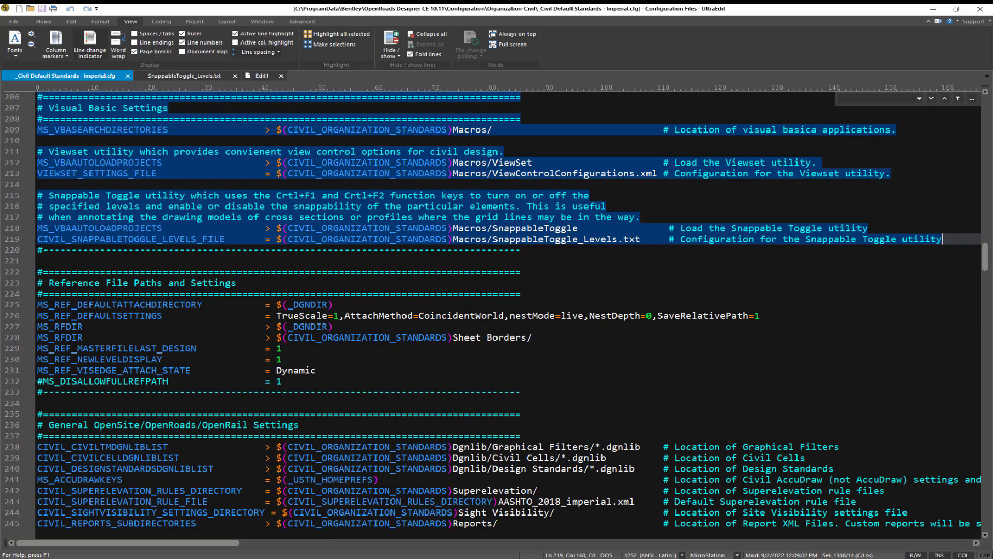
Step: Switch from UltraEdit to OpenRoads Designer and show the Corridor plan view's context menu with its View Control entry, then dismiss it
click(934, 10)
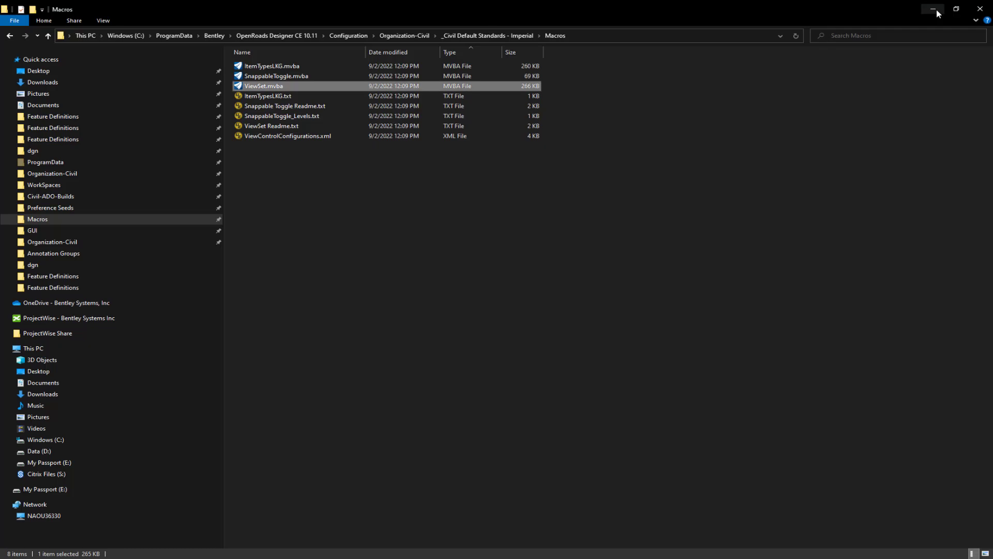
key(alt+Tab)
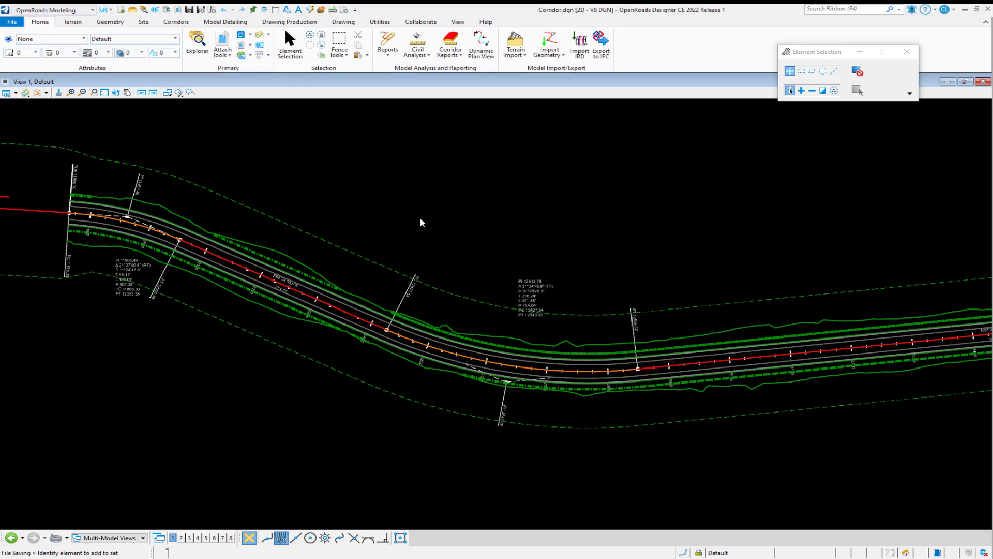
right_click(422, 222)
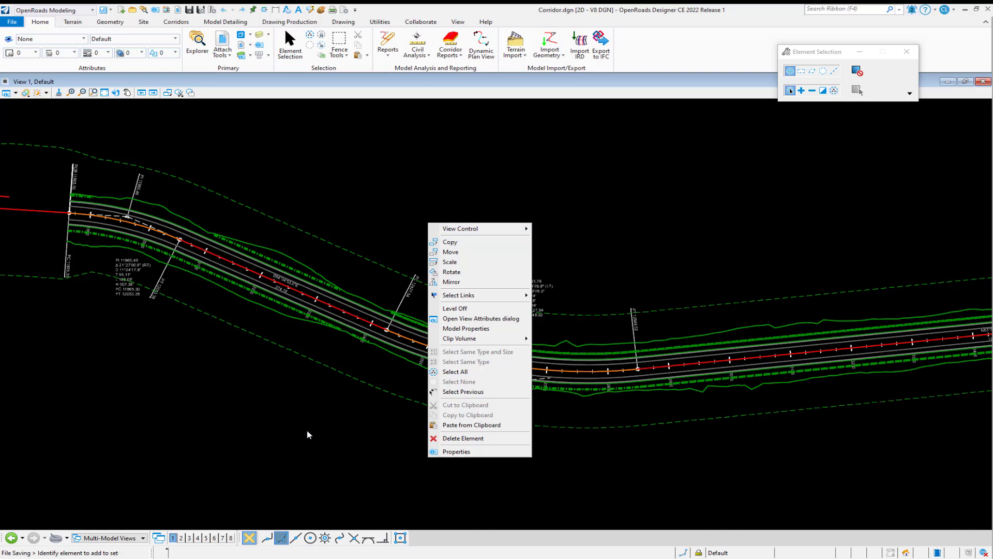
click(300, 476)
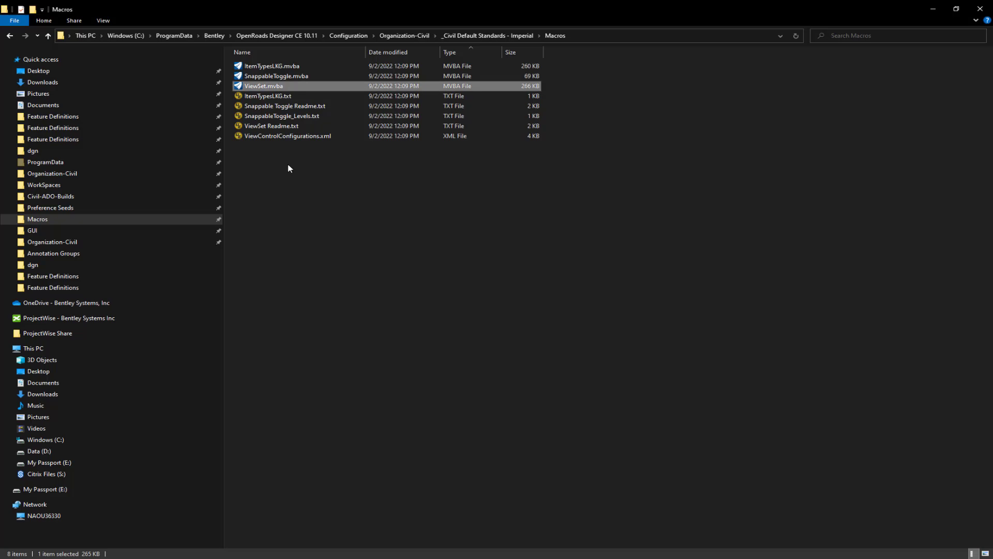
Step: Open ViewControlConfigurations.xml from the Macros folder in File Explorer for editing in UltraEdit
click(274, 134)
right_click(274, 136)
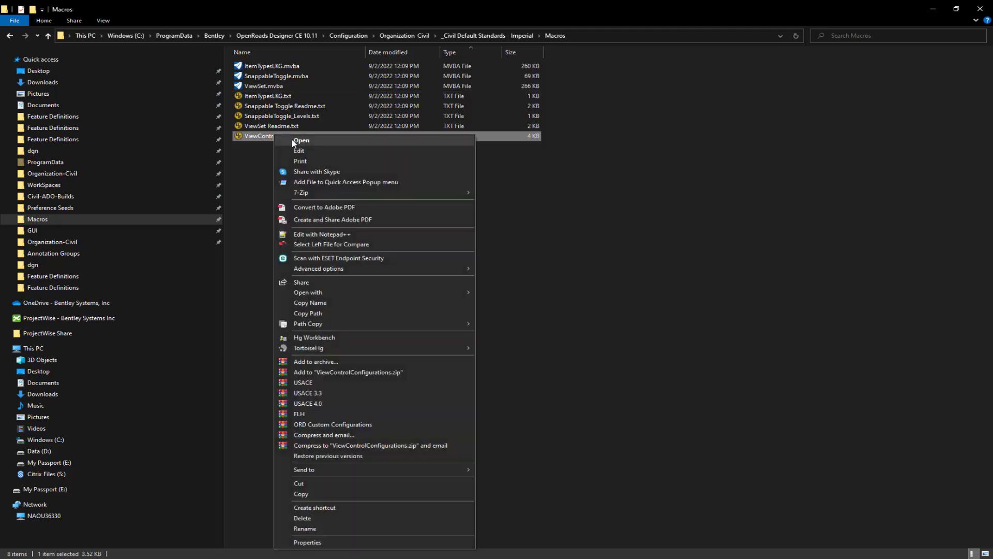
click(305, 150)
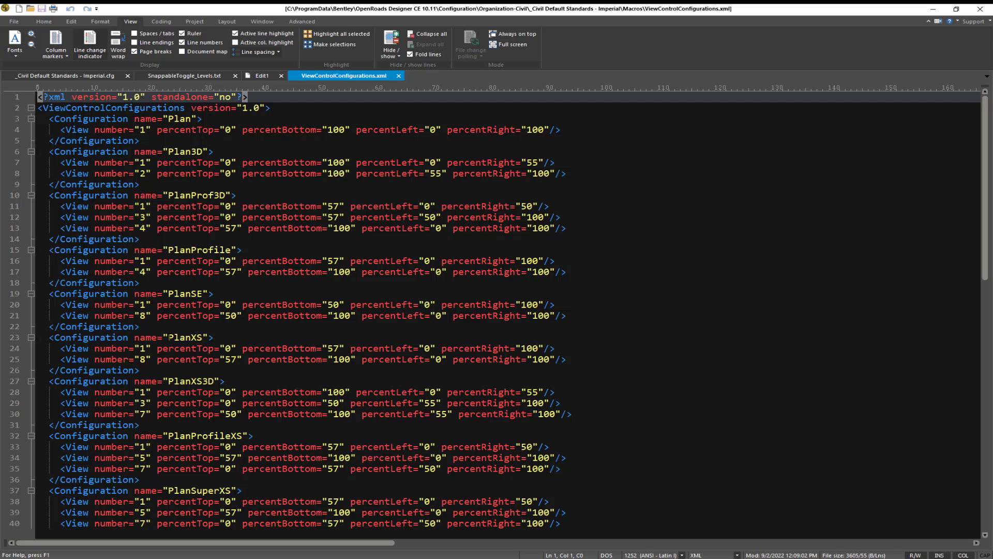
Step: Highlight the PlanXS configuration name and examine the view number entries for views 1 and 8 beneath it
drag(169, 337, 203, 338)
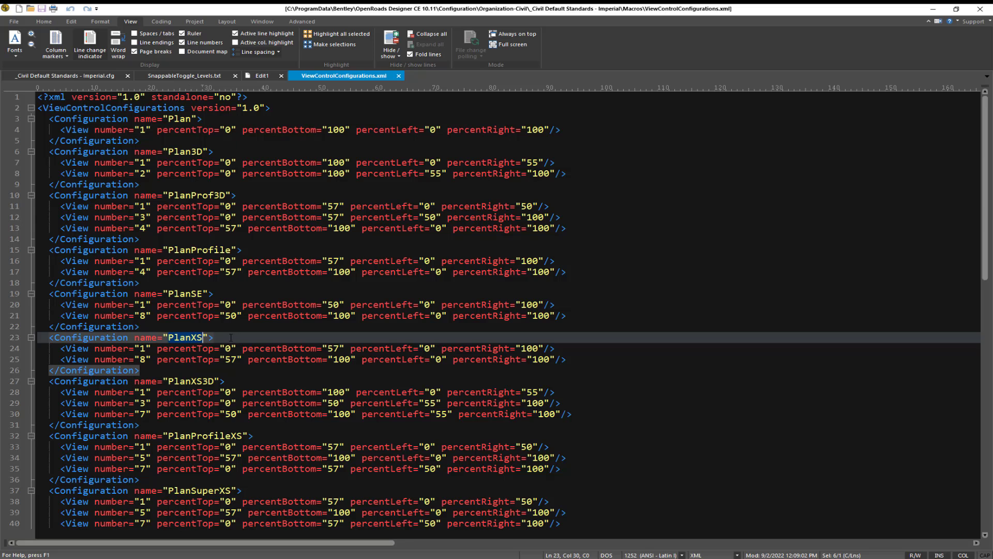
click(227, 337)
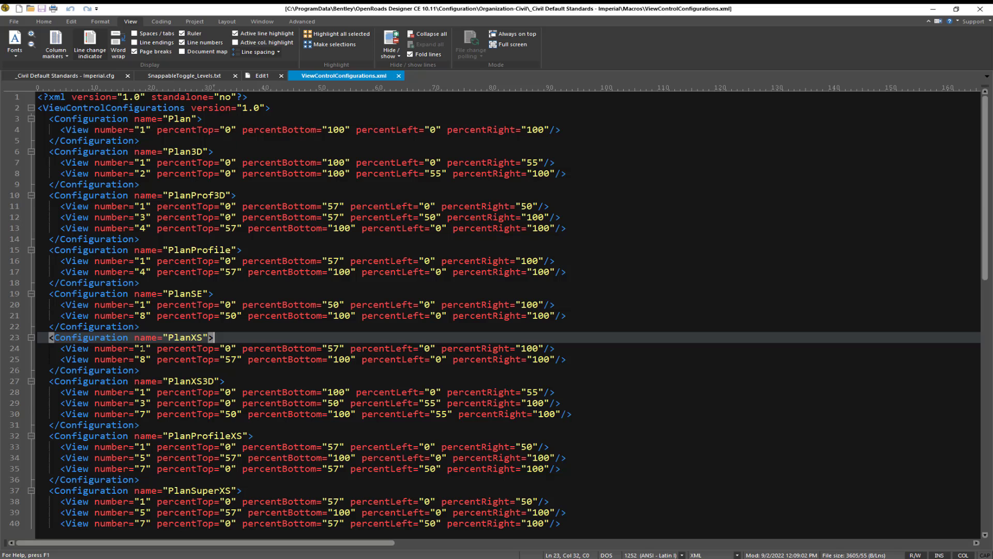
click(140, 348)
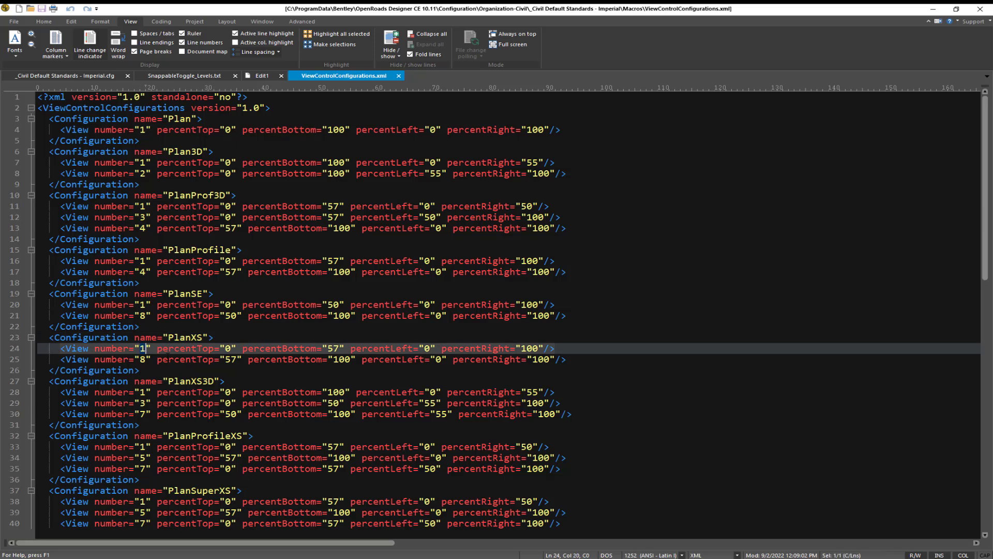
key(Down)
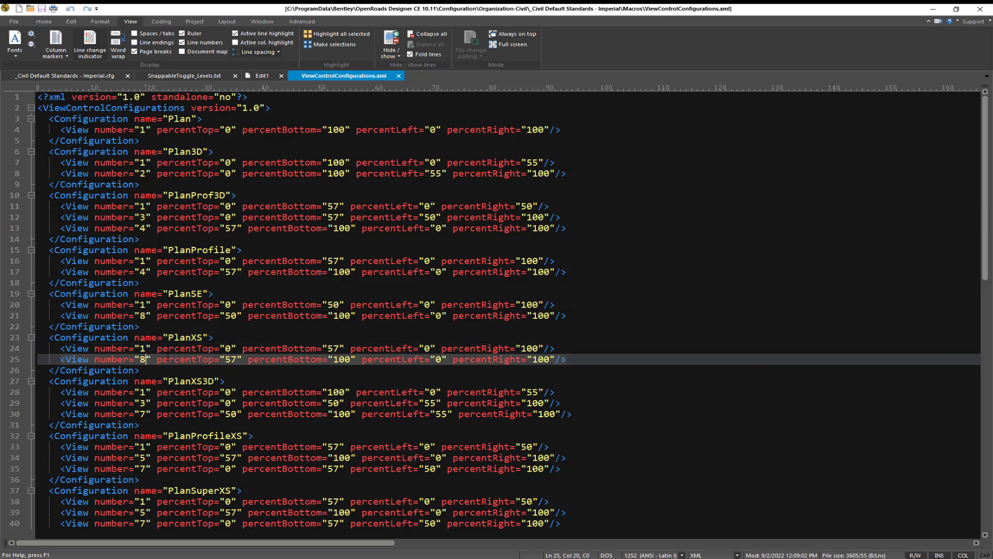
key(Up)
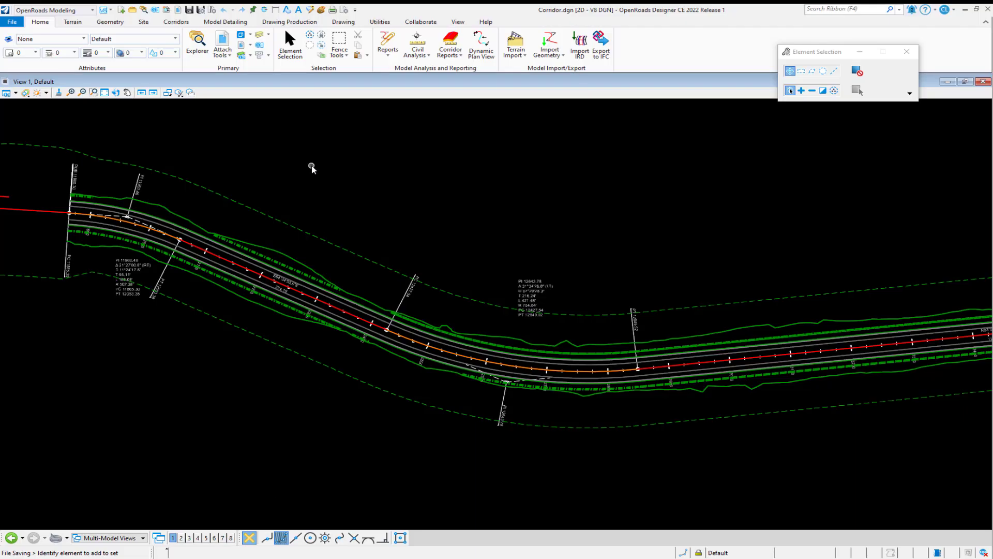
Step: In OpenRoads Designer, apply the 2 Views Plan/XS View Control layout to the Corridor drawing
right_click(298, 165)
mouse_move(366, 175)
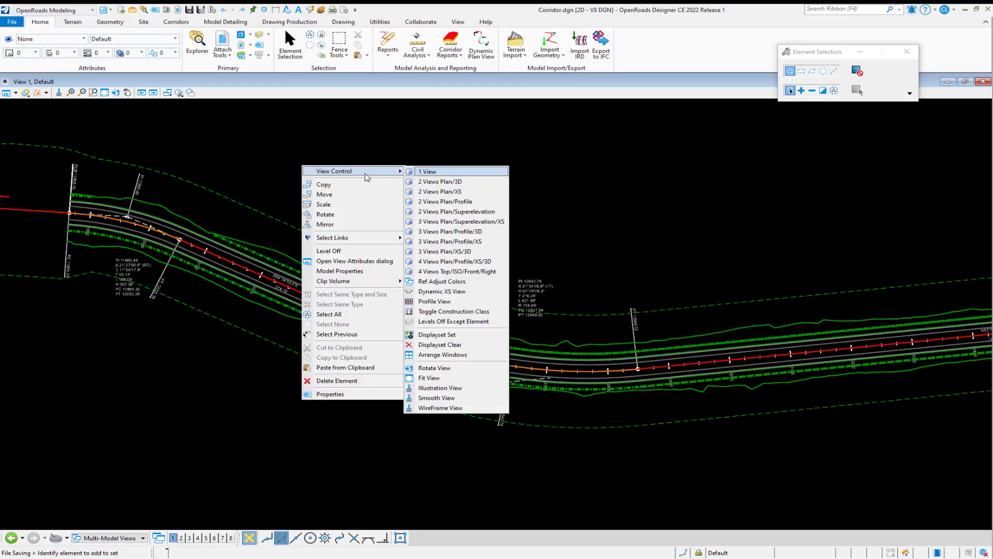
click(445, 191)
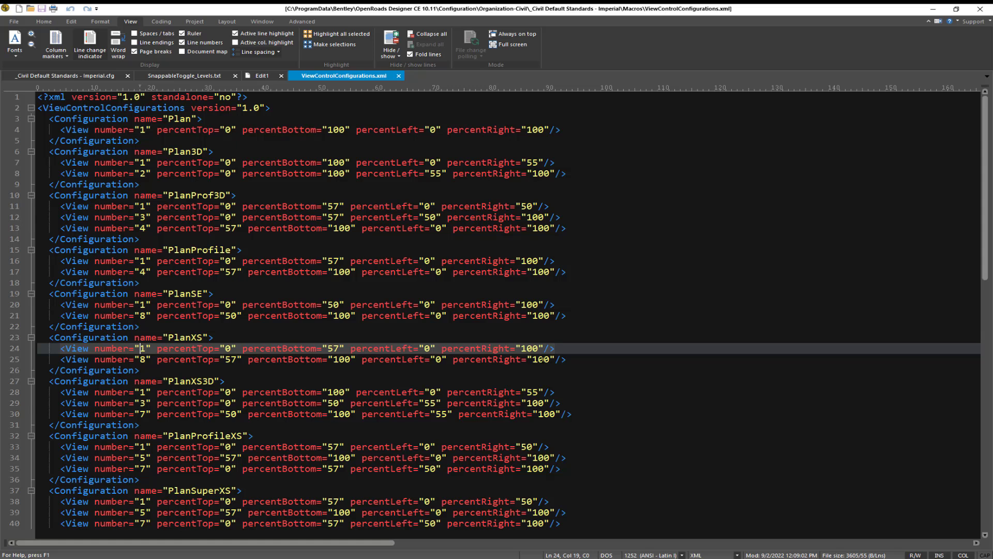
Step: Review the remaining view configurations in ViewControlConfigurations.xml in UltraEdit, down to FourSquare and 3DCell
scroll(234, 303, down, 2)
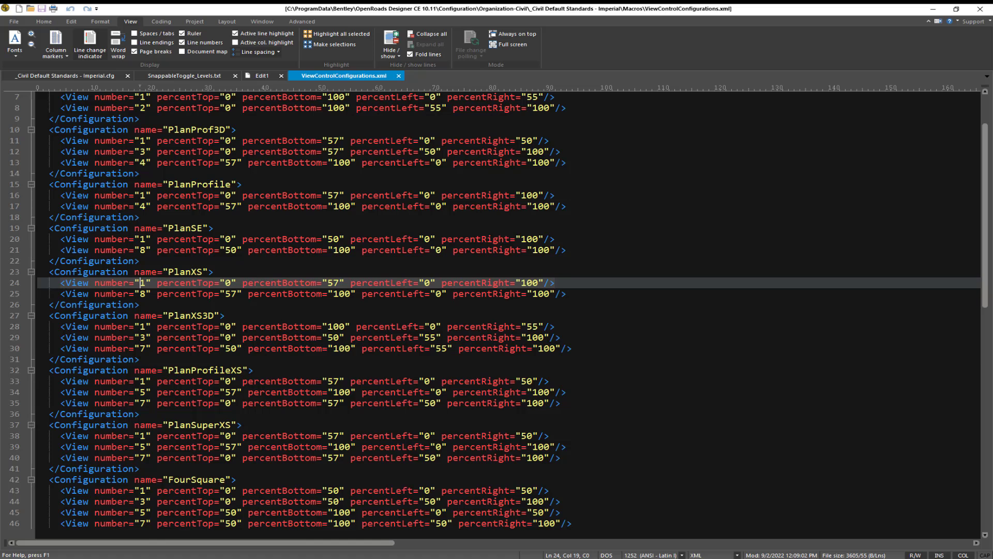
scroll(233, 336, down, 5)
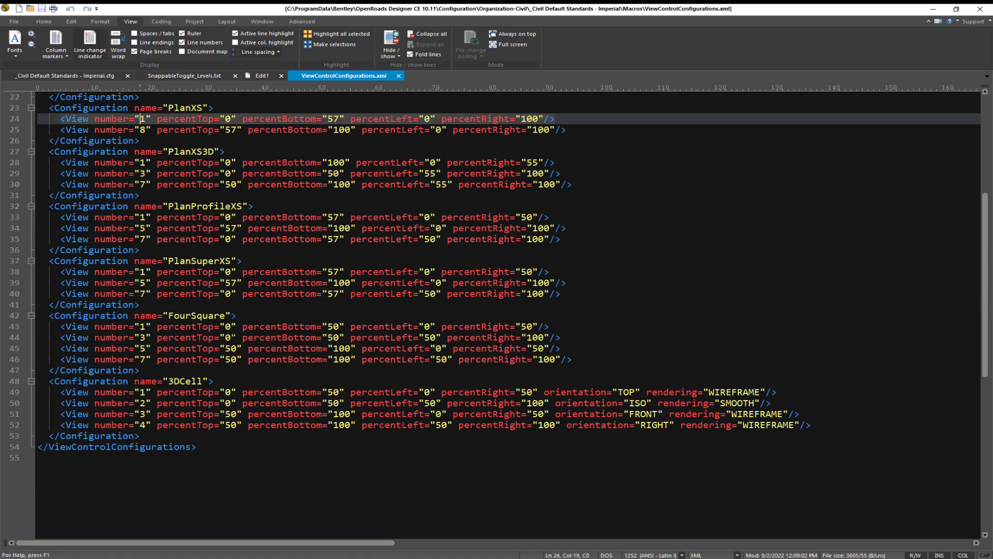